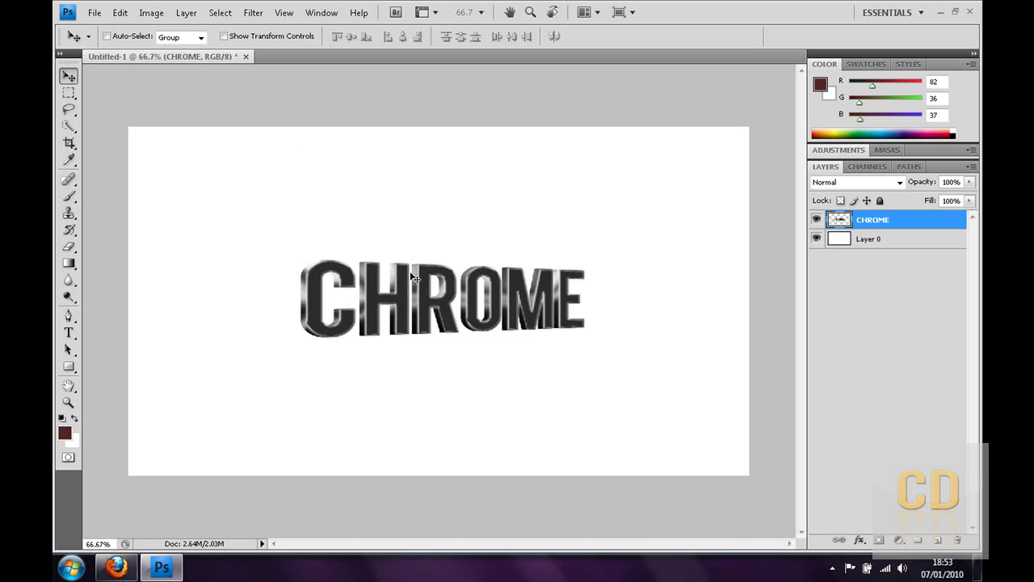
# Drag the chrome CHROME text a few pixels down and to the right with the Move tool.
pyautogui.moveTo(449, 319); pyautogui.dragTo(450, 322)
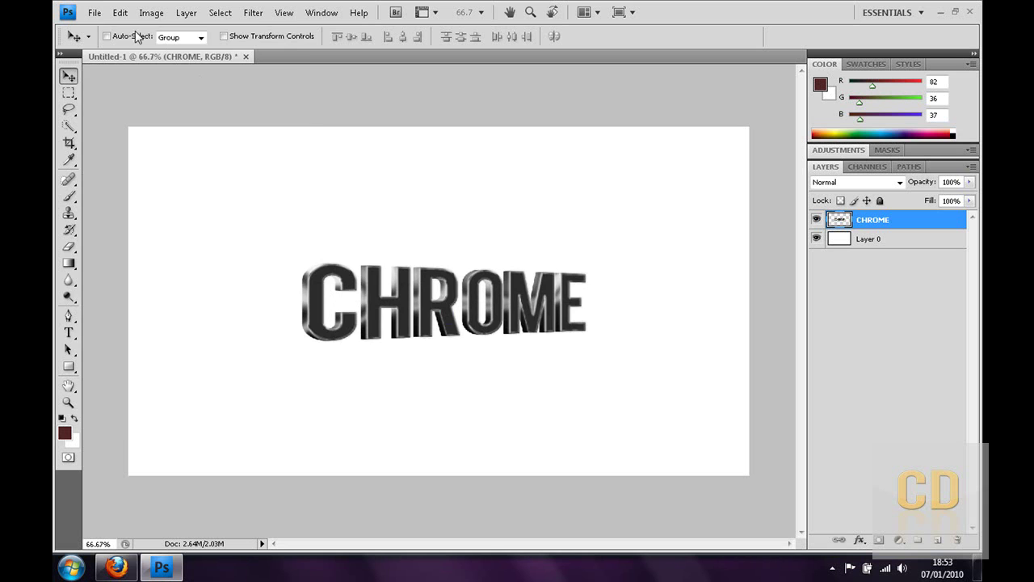
# Create a new 1280×720 px document with a White background.
pyautogui.click(95, 13)
pyautogui.click(100, 30)
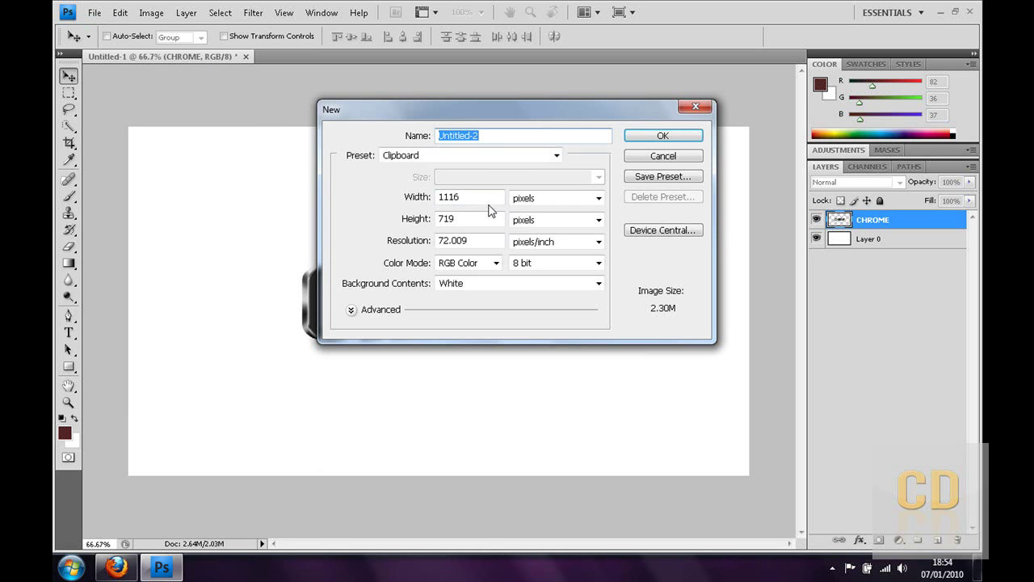
pyautogui.doubleClick(453, 197)
pyautogui.write('1280')
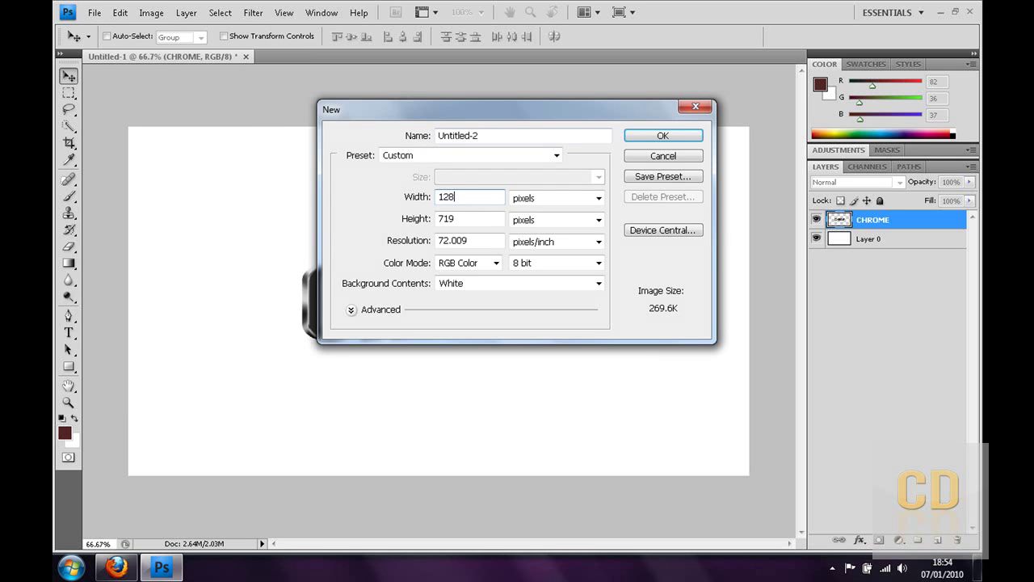
pyautogui.press('Tab')
pyautogui.press('Tab')
pyautogui.write('720')
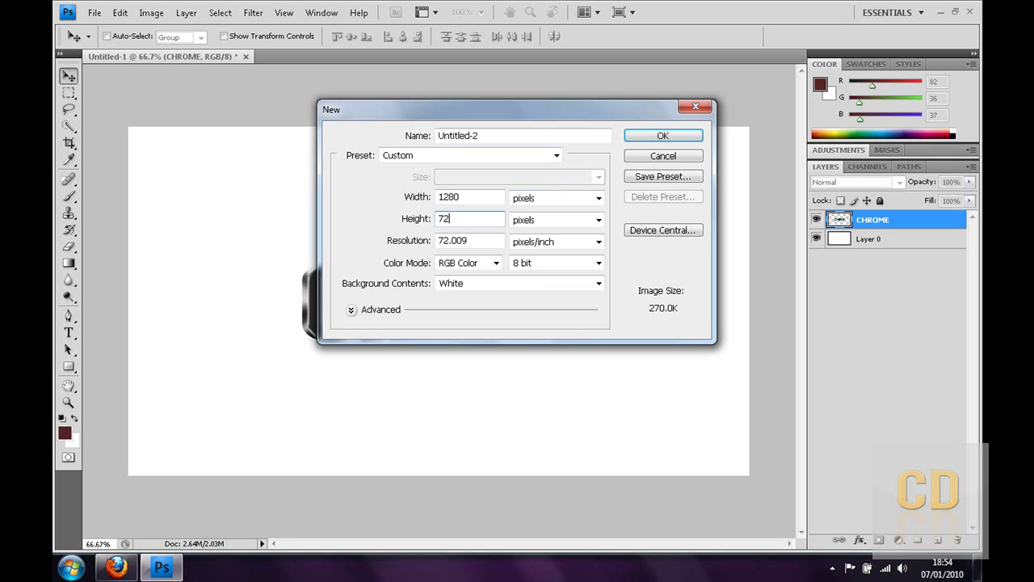
pyautogui.click(543, 291)
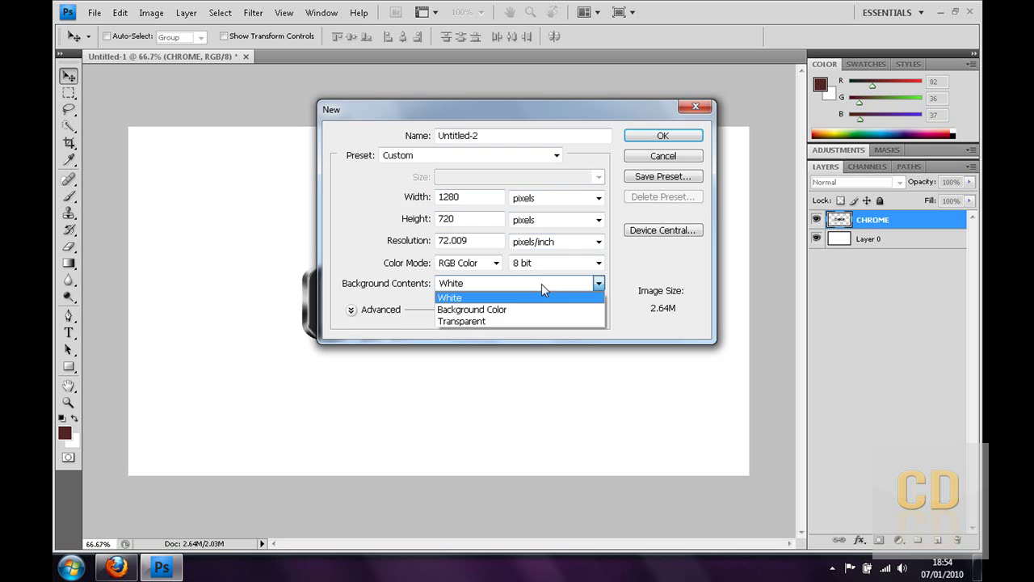
pyautogui.click(541, 284)
pyautogui.click(643, 134)
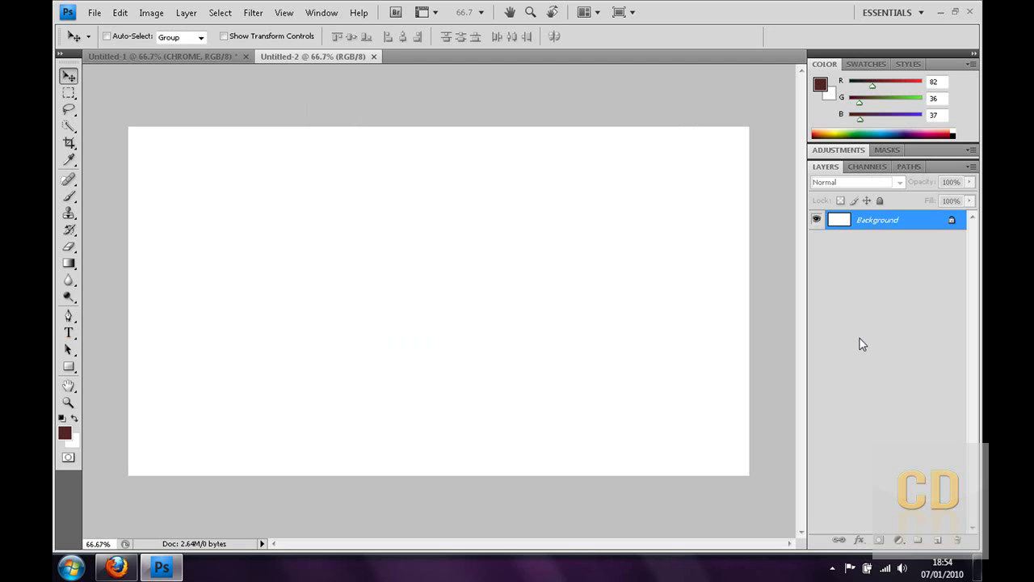
# Convert the Background to an unlocked Layer 0 and add an empty Layer 1 above it.
pyautogui.doubleClick(952, 224)
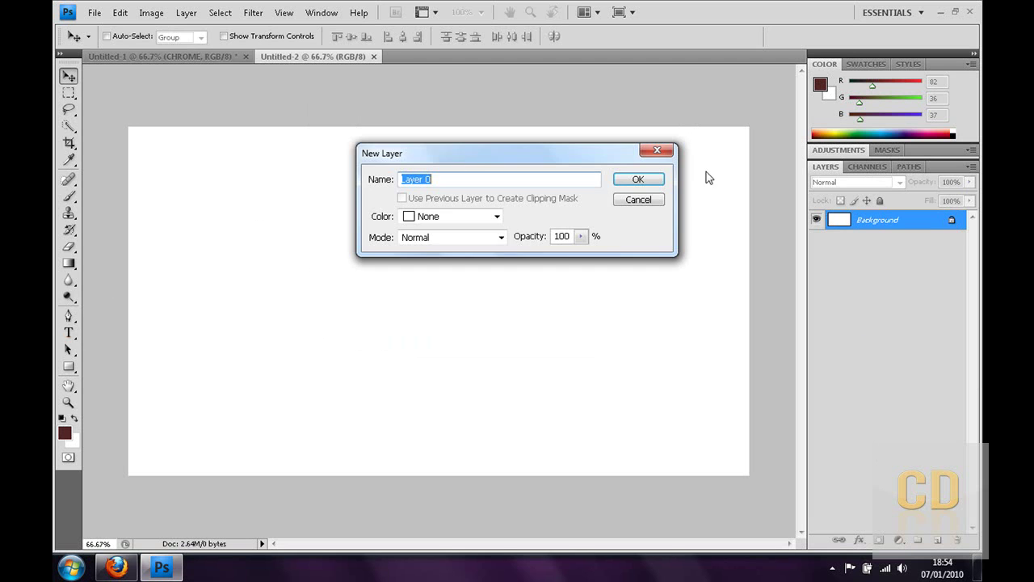
pyautogui.click(646, 179)
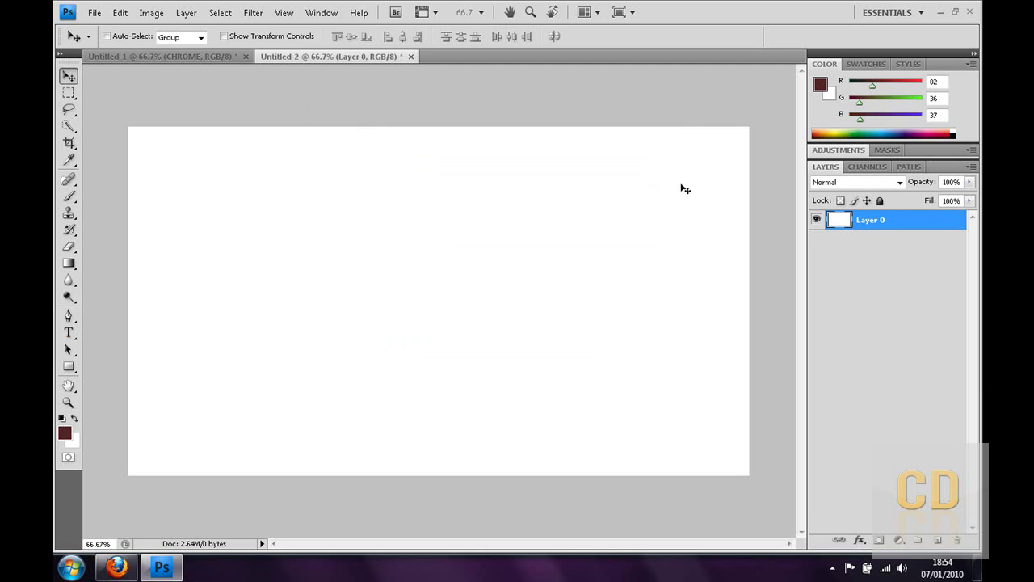
pyautogui.click(937, 539)
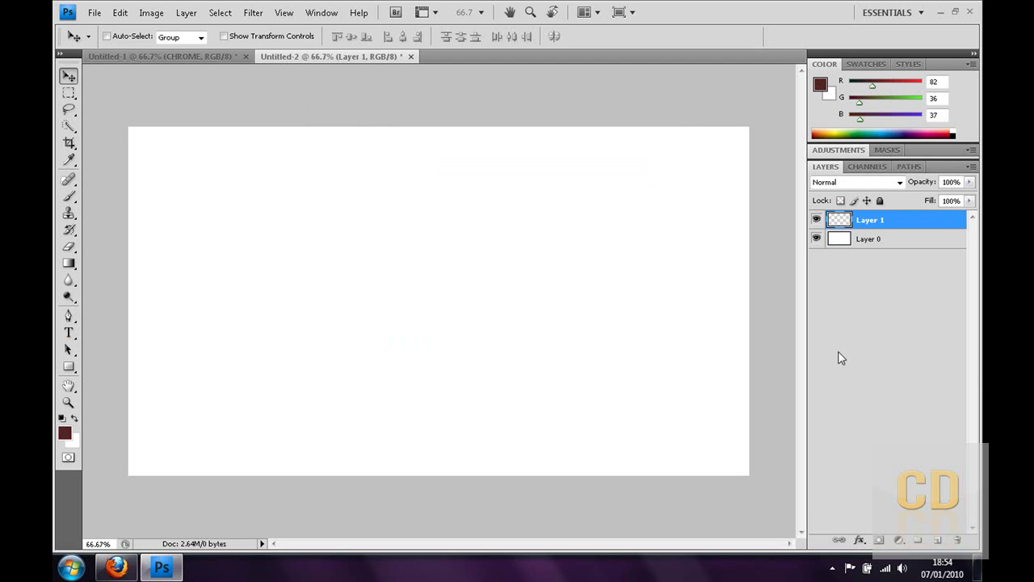
# Type the word CHROME on the canvas and colour it light grey #b8b8b8.
pyautogui.click(68, 332)
pyautogui.click(279, 289)
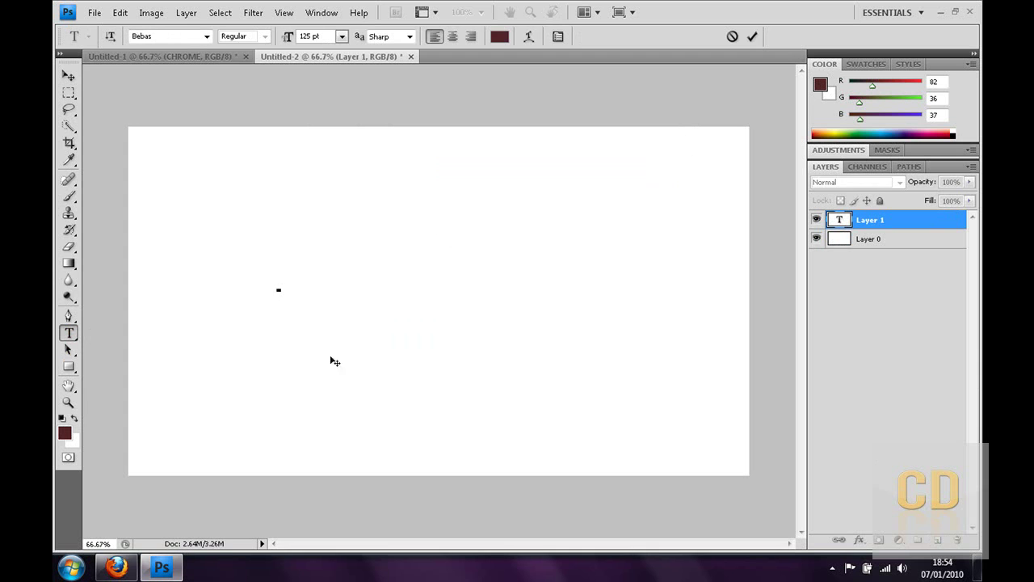
pyautogui.write('CHROME')
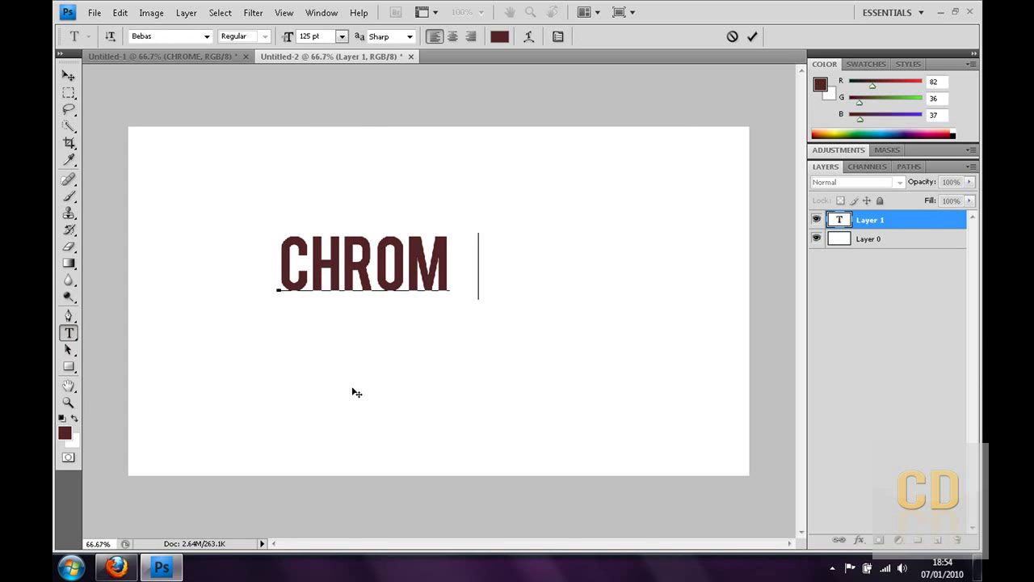
pyautogui.doubleClick(424, 268)
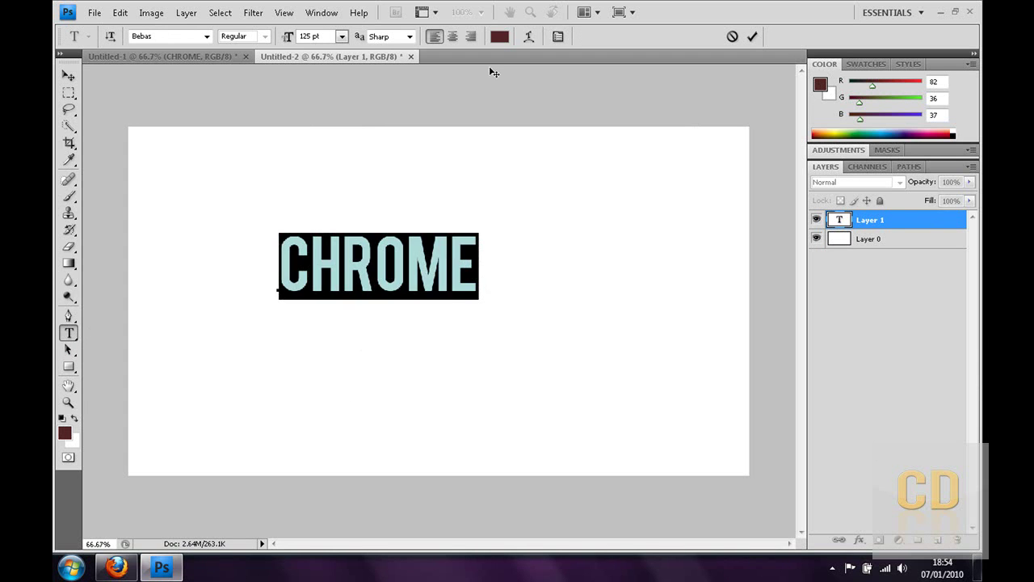
pyautogui.click(500, 36)
pyautogui.moveTo(387, 166); pyautogui.dragTo(314, 187)
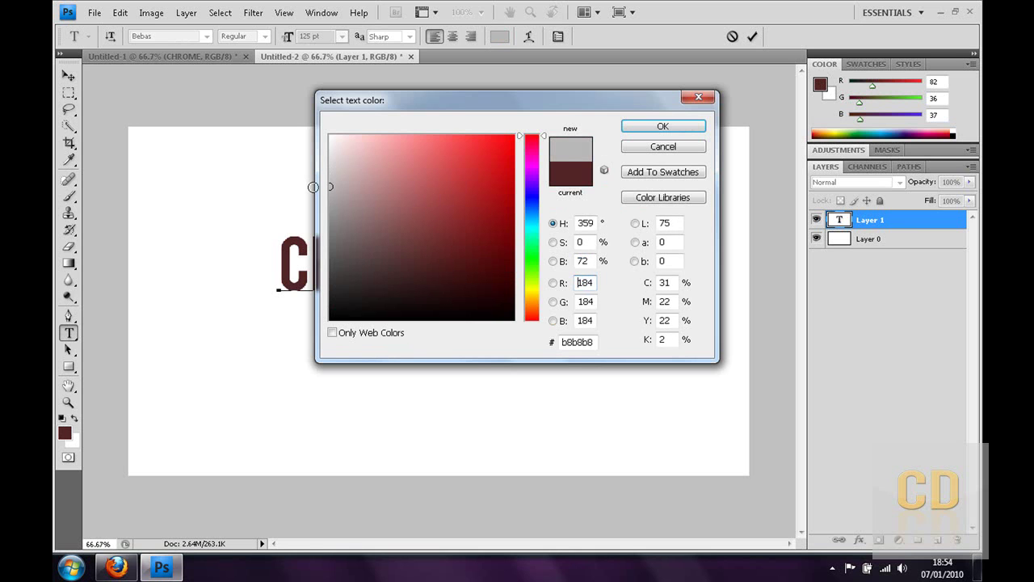
pyautogui.click(664, 127)
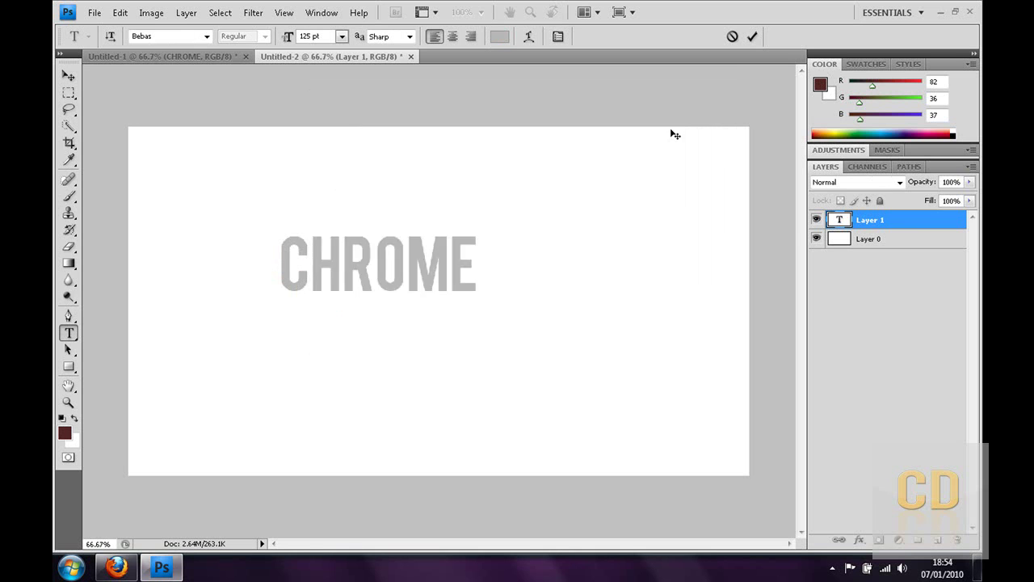
# Commit the CHROME text, centre it on the canvas, and rasterize the type layer.
pyautogui.click(68, 75)
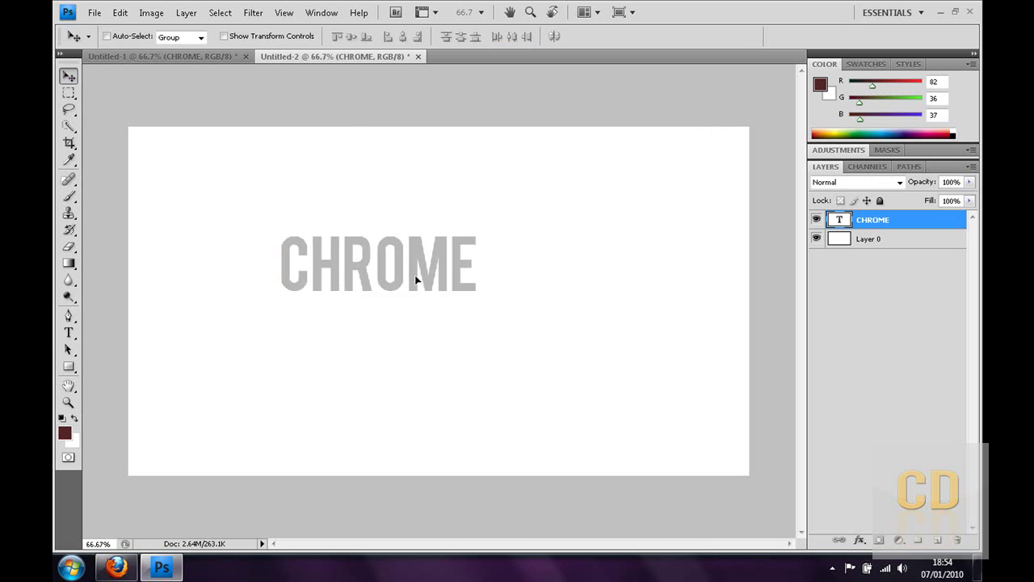
pyautogui.moveTo(414, 278); pyautogui.dragTo(484, 319)
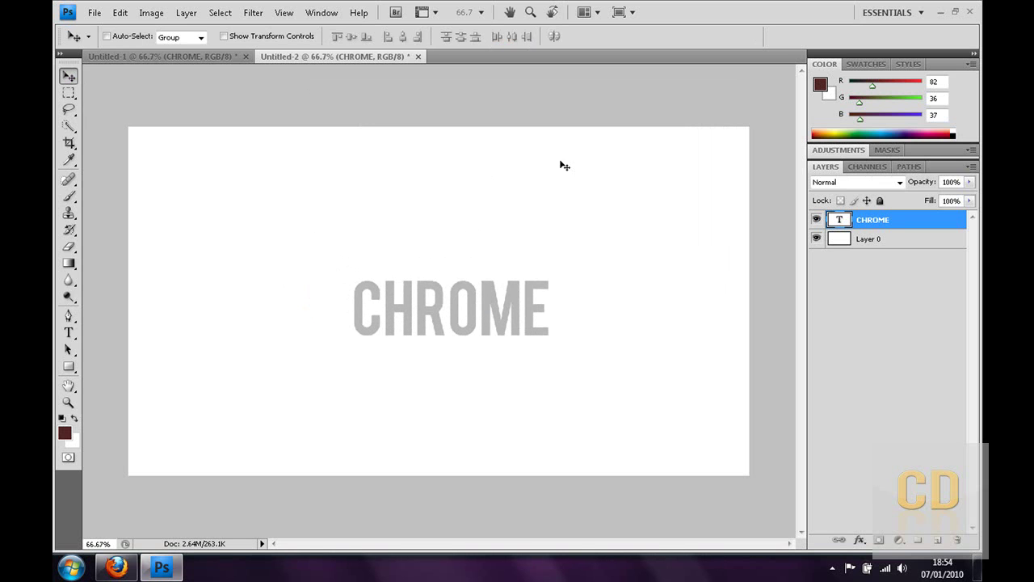
pyautogui.rightClick(871, 218)
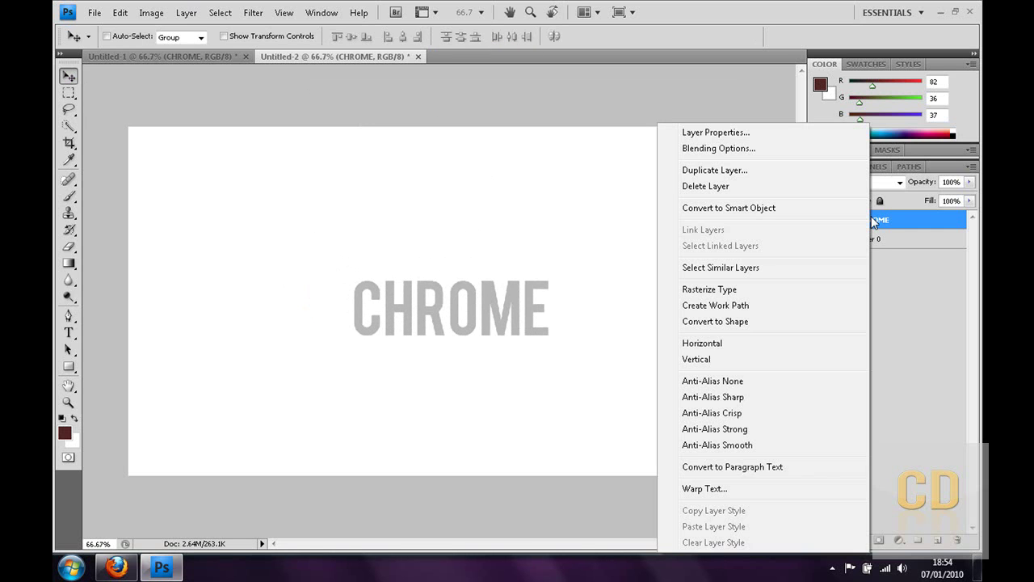
pyautogui.click(737, 292)
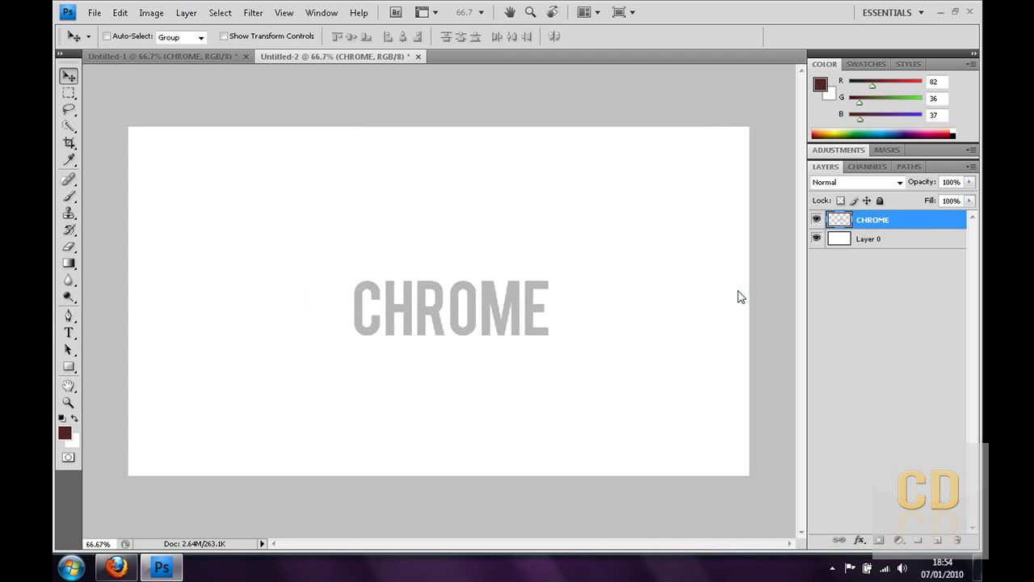
# Apply a Perspective transform to CHROME, pulling the top-right corner down so the right side tapers.
pyautogui.click(119, 13)
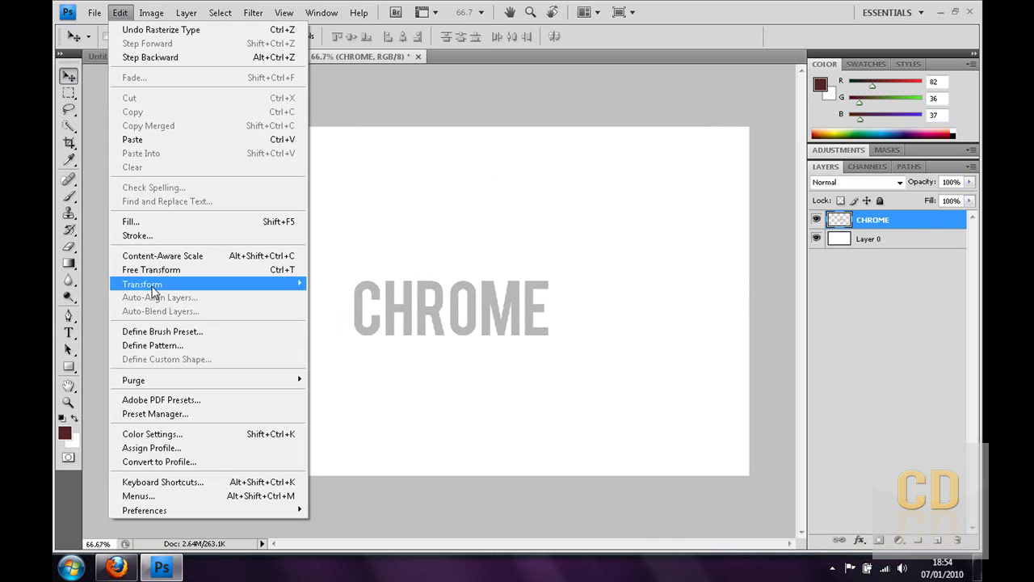
pyautogui.moveTo(275, 284)
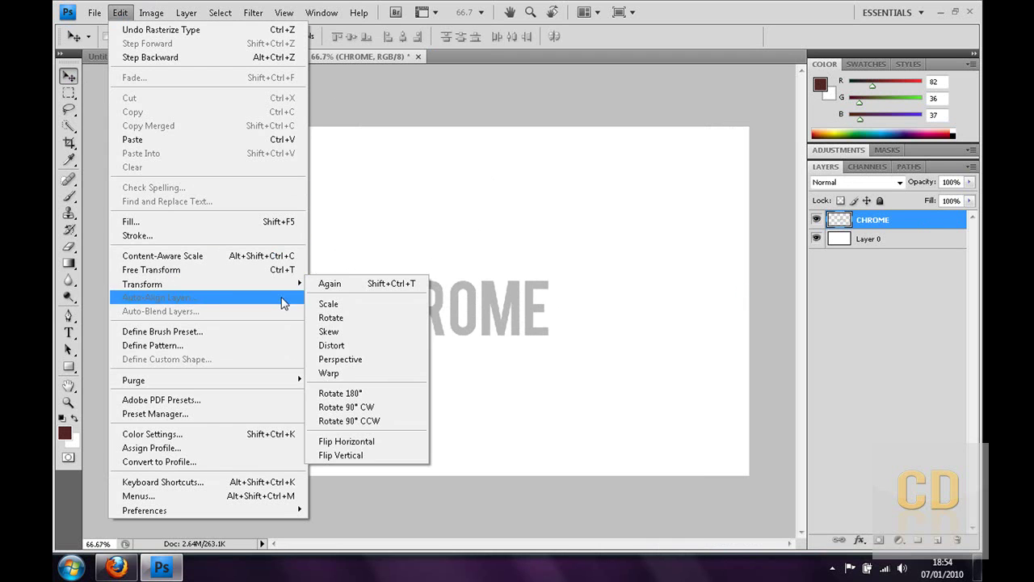
pyautogui.click(358, 367)
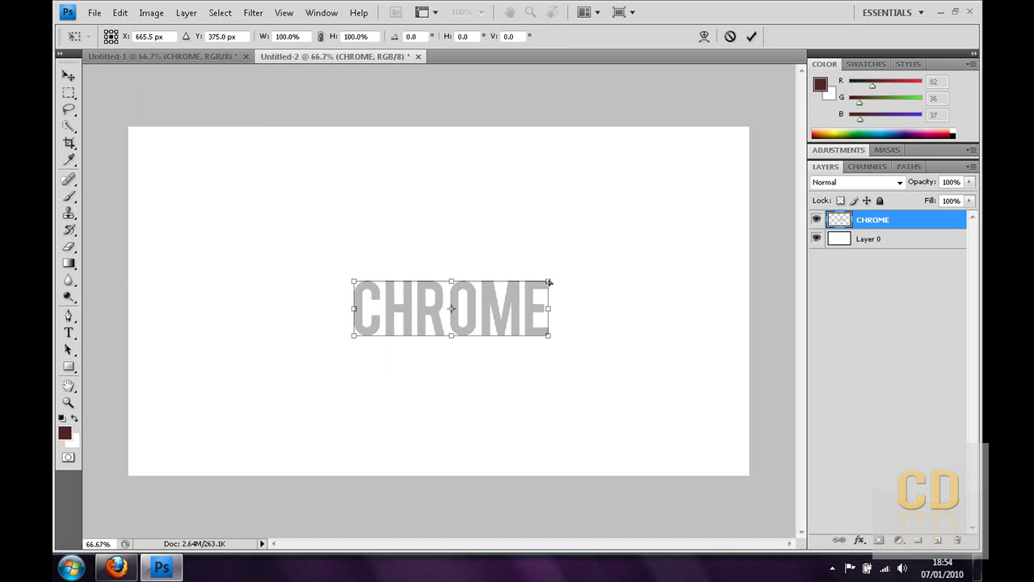
pyautogui.moveTo(549, 282); pyautogui.dragTo(552, 293)
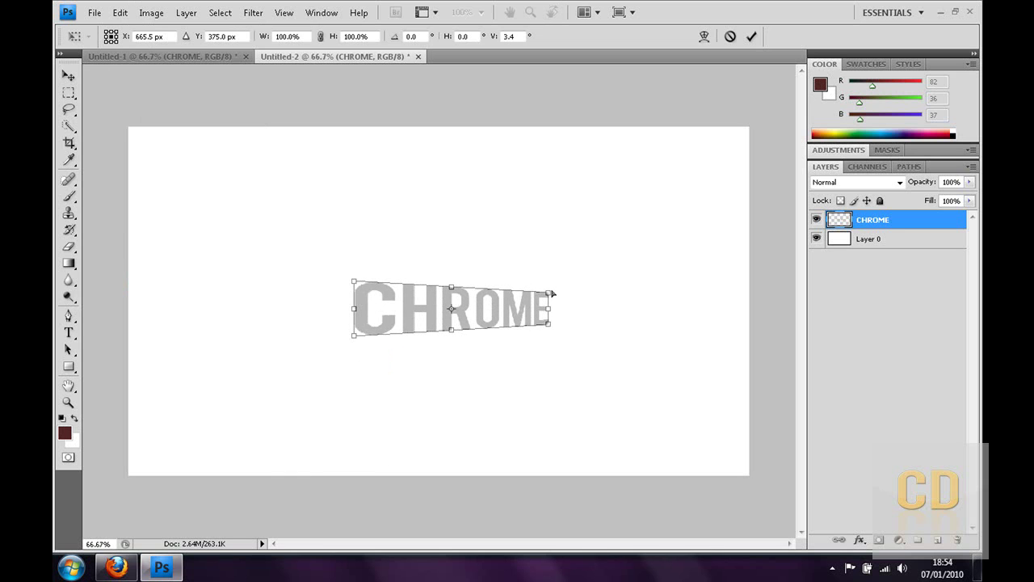
pyautogui.click(65, 78)
pyautogui.click(431, 224)
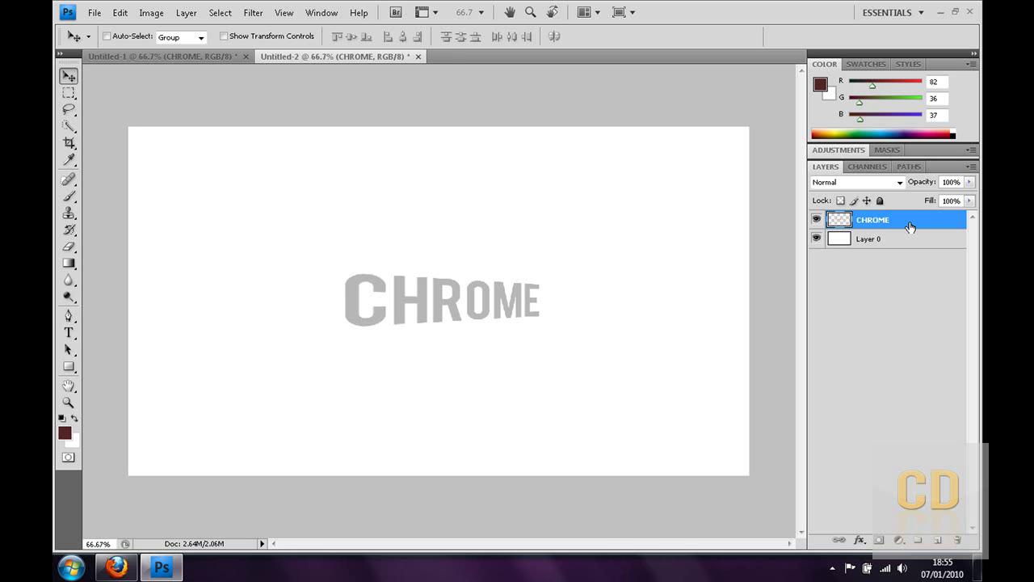
# Stack offset duplicates of CHROME with Ctrl+J and Ctrl+Alt+Shift+T, then undo the last copy.
pyautogui.hotkey('ctrl', 'j')
pyautogui.hotkey('ctrl', 'j')
pyautogui.hotkey('ctrl', 'j')
pyautogui.hotkey('ctrl', 'j')
pyautogui.hotkey('ctrl', 'j')
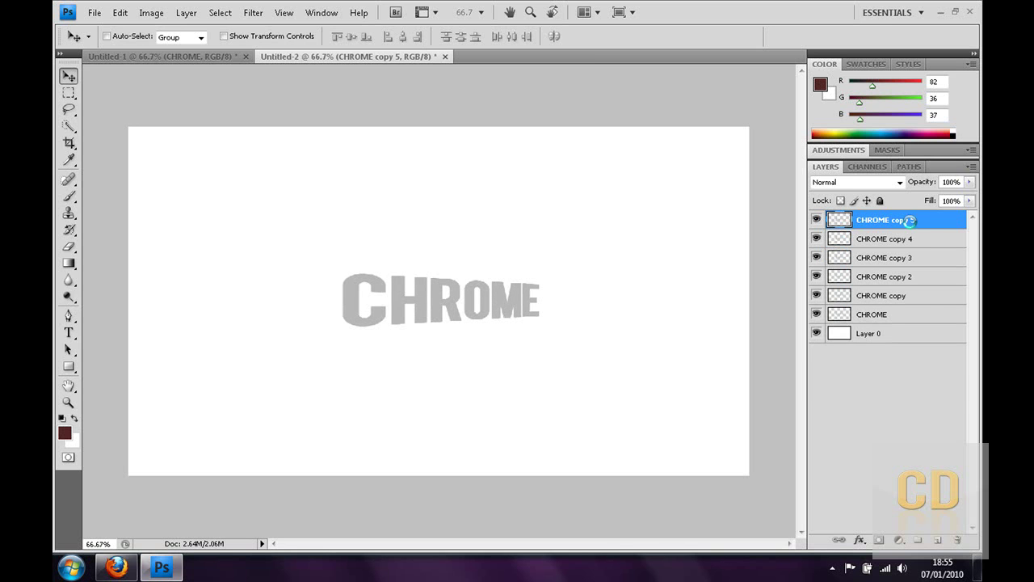
pyautogui.hotkey('ctrl', 'alt', 'shift', 't')
pyautogui.hotkey('ctrl', 'alt', 'shift', 't')
pyautogui.hotkey('ctrl', 'alt', 'shift', 't')
pyautogui.hotkey('ctrl', 'alt', 'shift', 't')
pyautogui.hotkey('ctrl', 'alt', 'shift', 't')
pyautogui.hotkey('ctrl', 'alt', 'shift', 't')
pyautogui.hotkey('ctrl', 'alt', 'shift', 't')
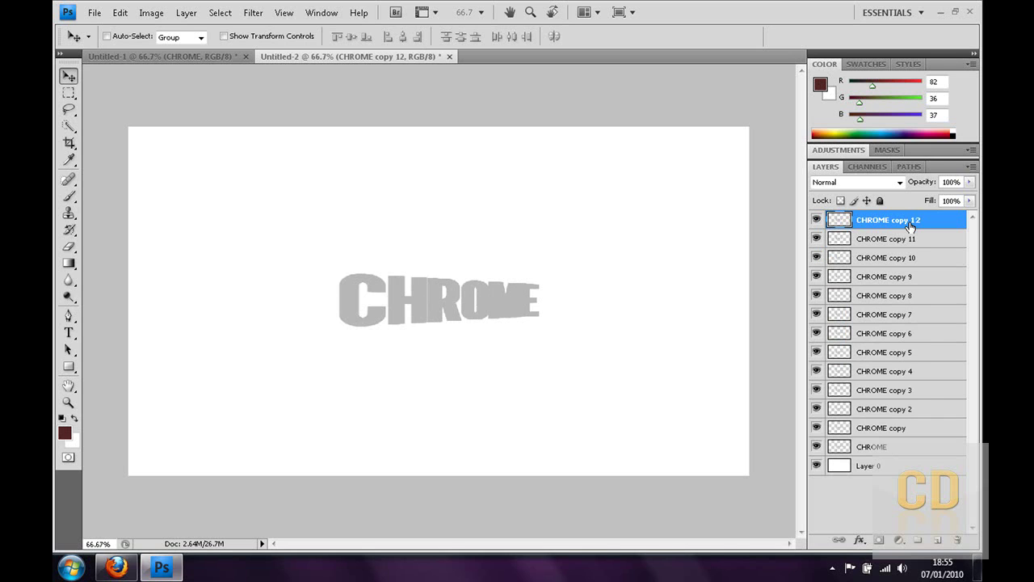
pyautogui.hotkey('ctrl', 'z')
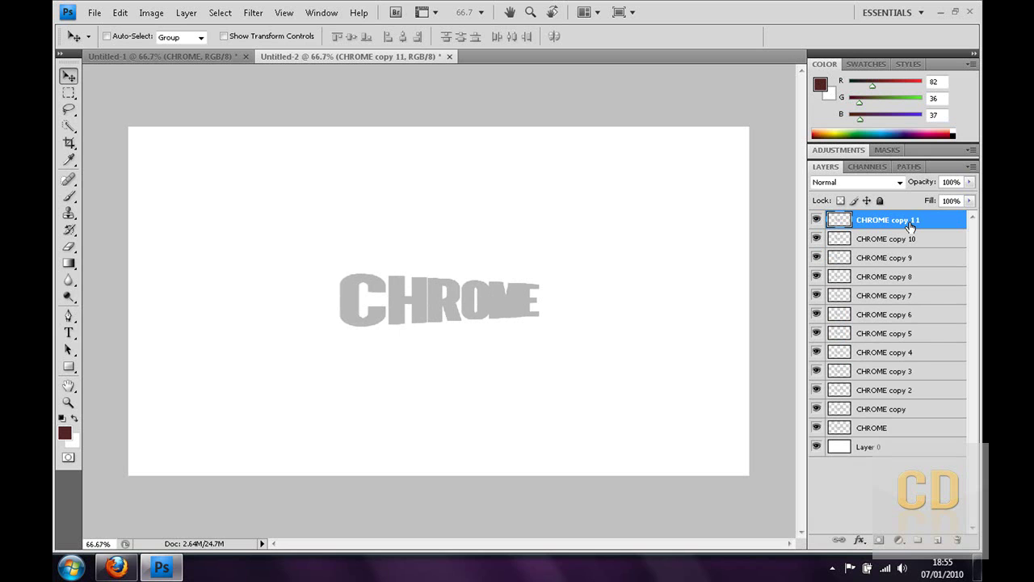
# Merge all duplicates into CHROME copy 11, move it below CHROME, and select CHROME.
pyautogui.keyDown('shift'); pyautogui.click(891, 412); pyautogui.keyUp('shift')
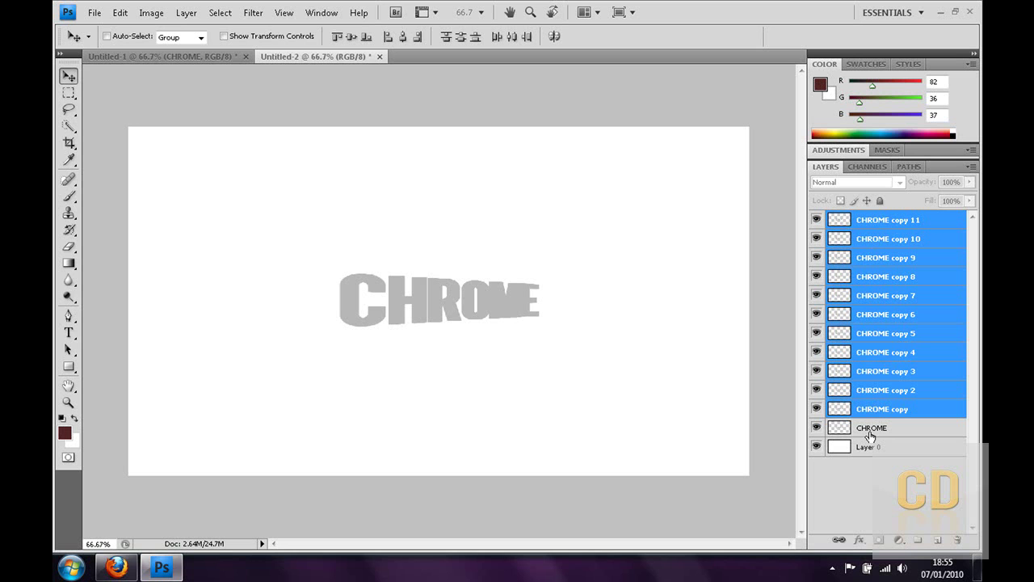
pyautogui.rightClick(876, 378)
pyautogui.click(870, 336)
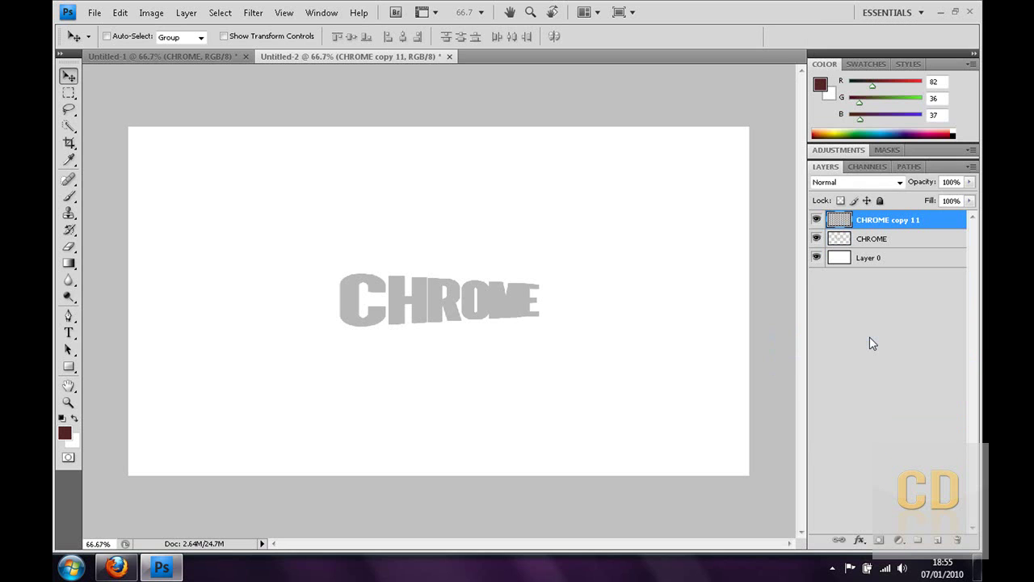
pyautogui.moveTo(870, 224); pyautogui.dragTo(871, 239)
pyautogui.click(872, 224)
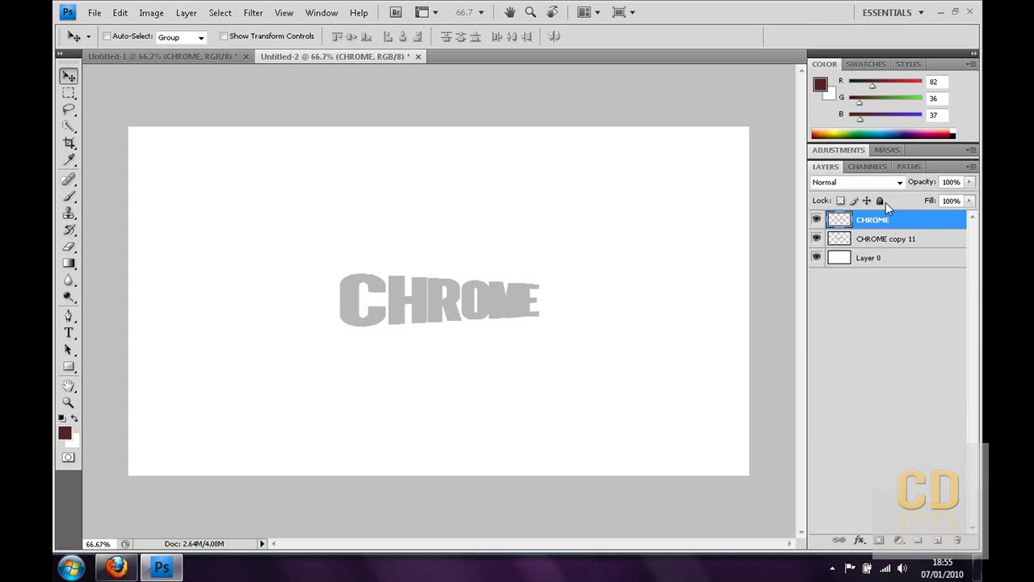
# In CHROME's Blending Options, enable Bevel and Emboss with Contour and the Ring - Double gloss contour.
pyautogui.rightClick(908, 225)
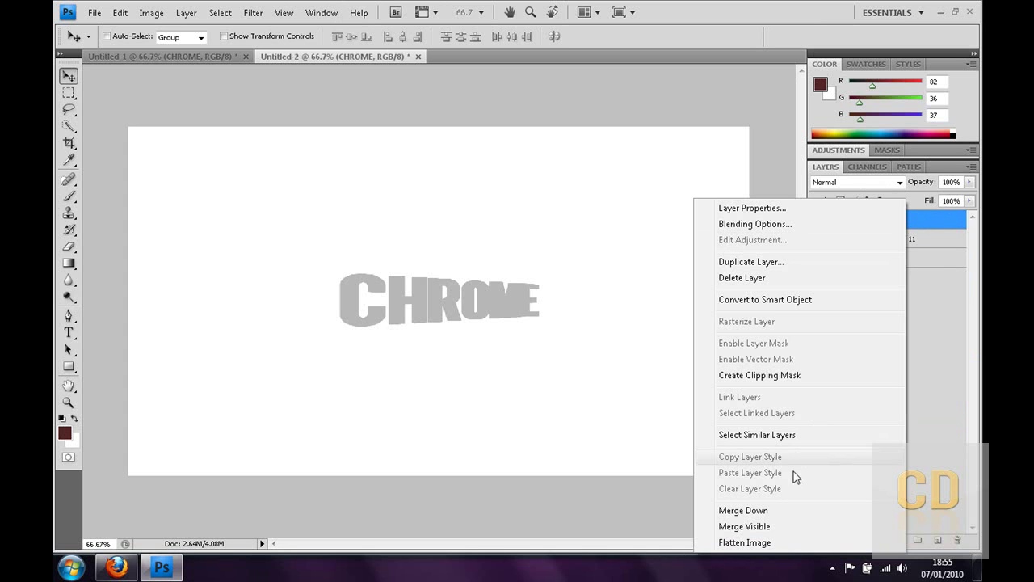
pyautogui.click(766, 225)
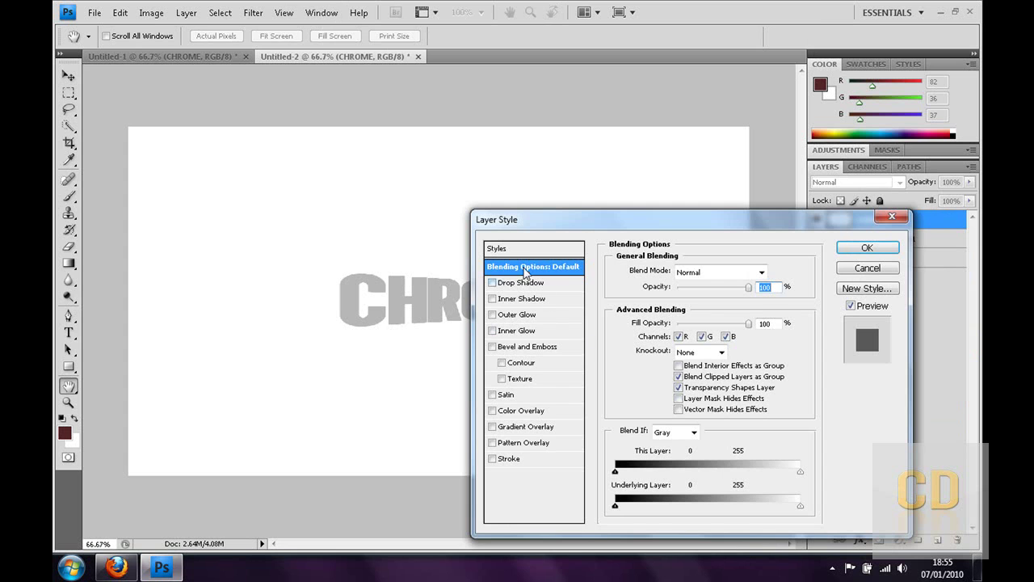
pyautogui.moveTo(528, 221); pyautogui.dragTo(581, 195)
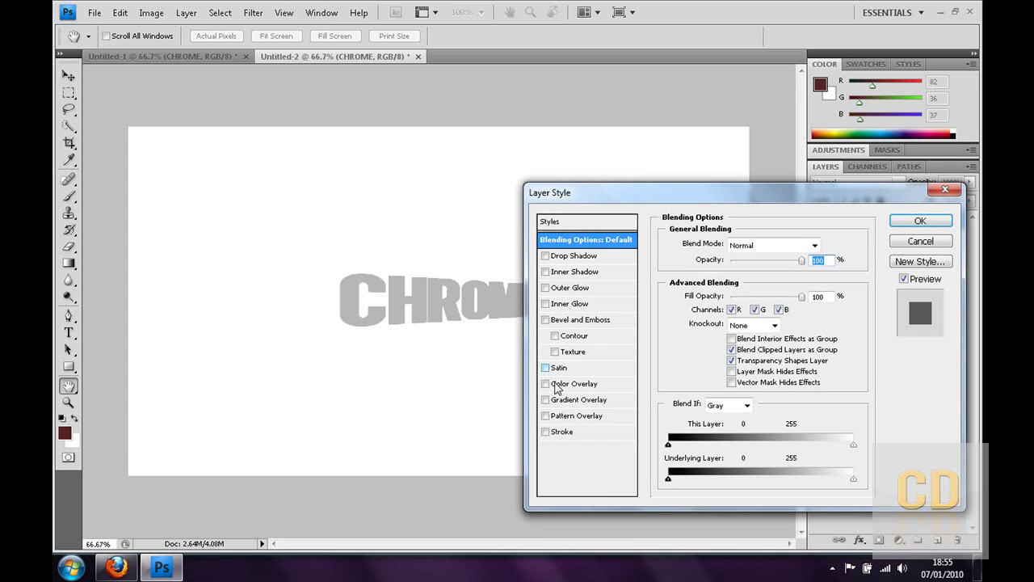
pyautogui.click(562, 322)
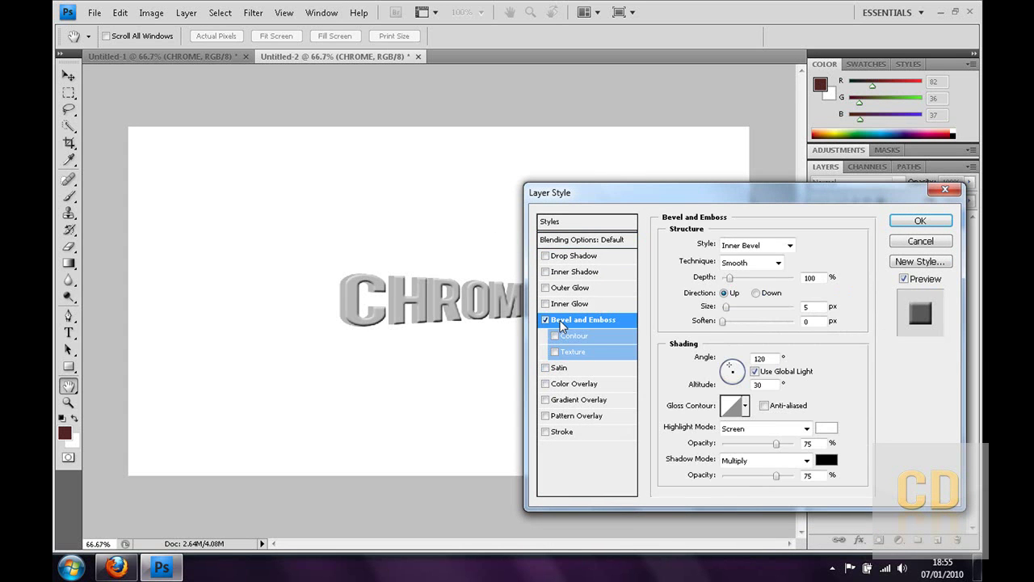
pyautogui.click(554, 337)
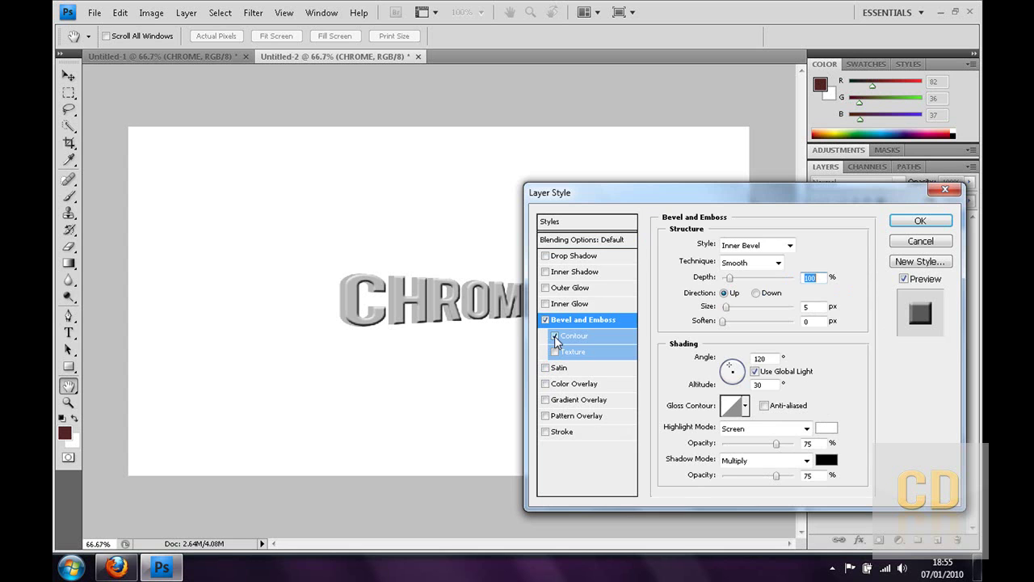
pyautogui.click(744, 408)
pyautogui.click(609, 155)
pyautogui.click(745, 406)
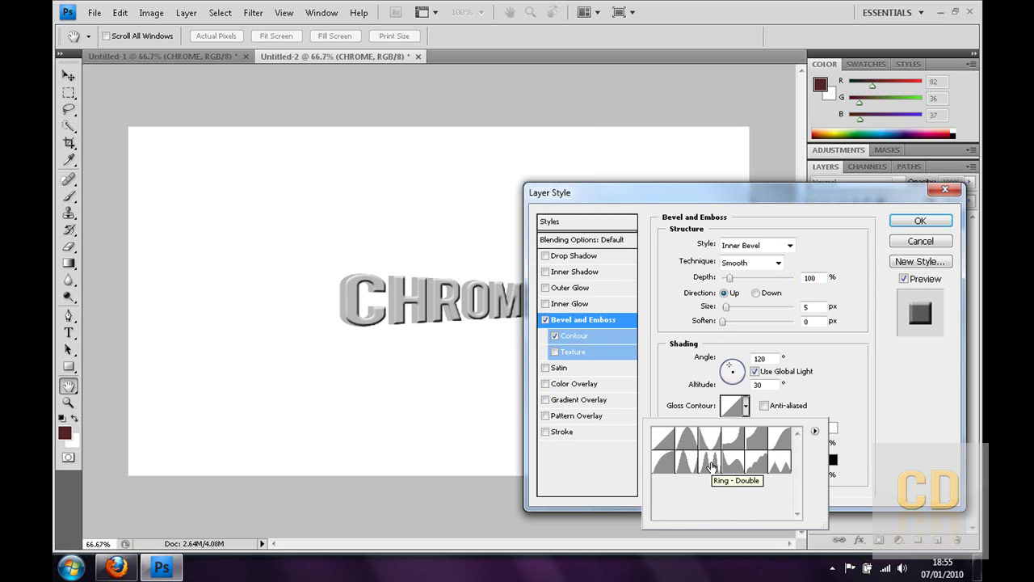
pyautogui.click(711, 466)
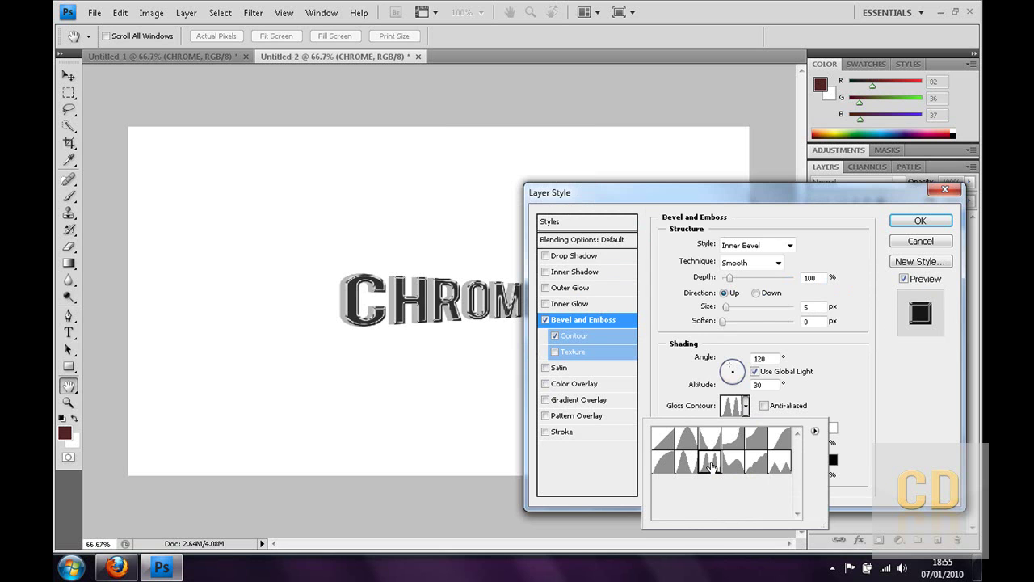
# Commit the bevel style, then set CHROME's Bevel and Emboss to Size 1 px and Soften 1 px.
pyautogui.click(920, 220)
pyautogui.click(920, 221)
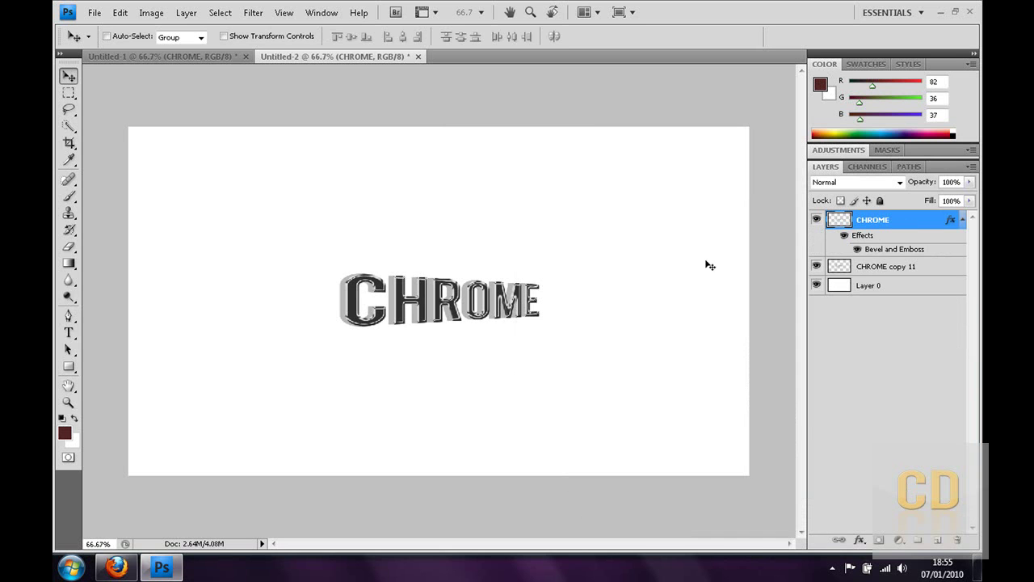
pyautogui.doubleClick(949, 221)
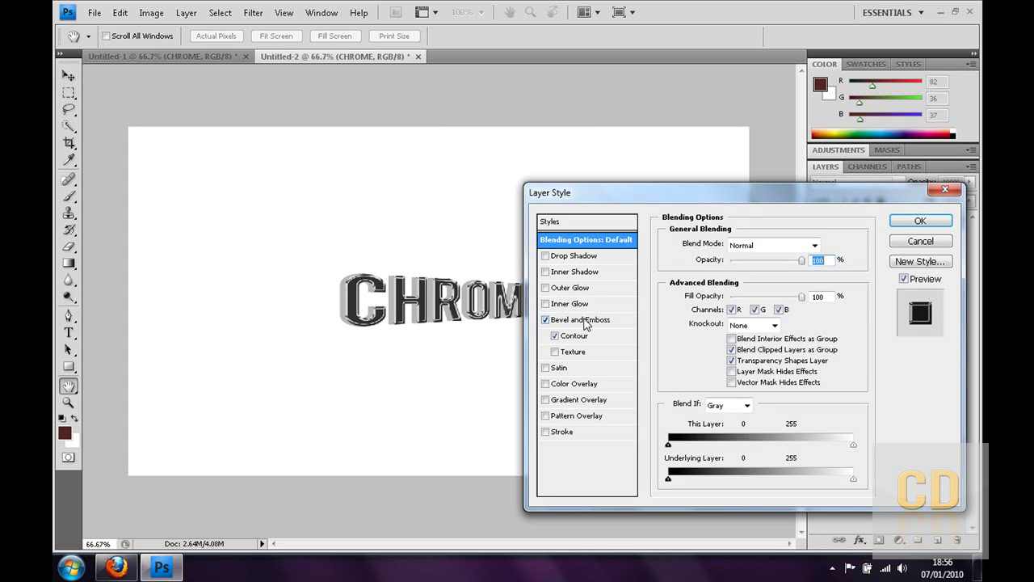
pyautogui.click(585, 319)
pyautogui.moveTo(725, 320)
pyautogui.mouseDown()
pyautogui.moveTo(750, 322)
pyautogui.moveTo(724, 321)
pyautogui.moveTo(723, 308)
pyautogui.mouseUp()
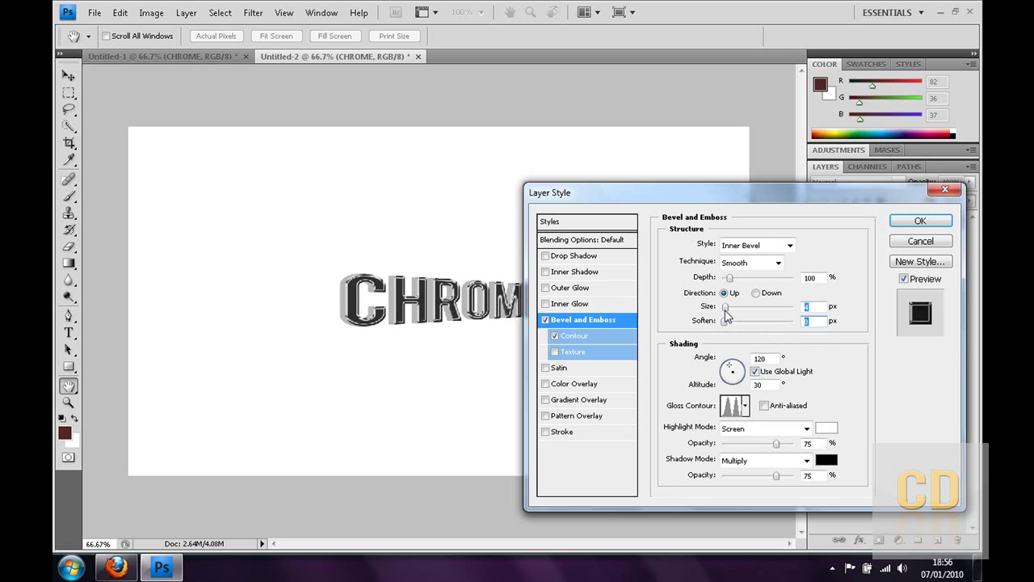
pyautogui.click(808, 306)
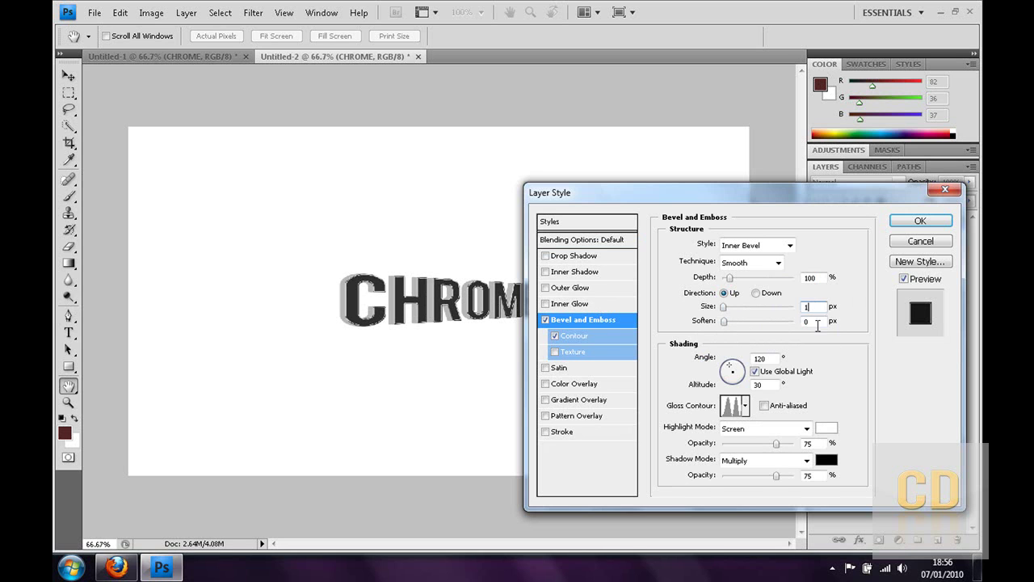
pyautogui.press('Tab')
pyautogui.write('1')
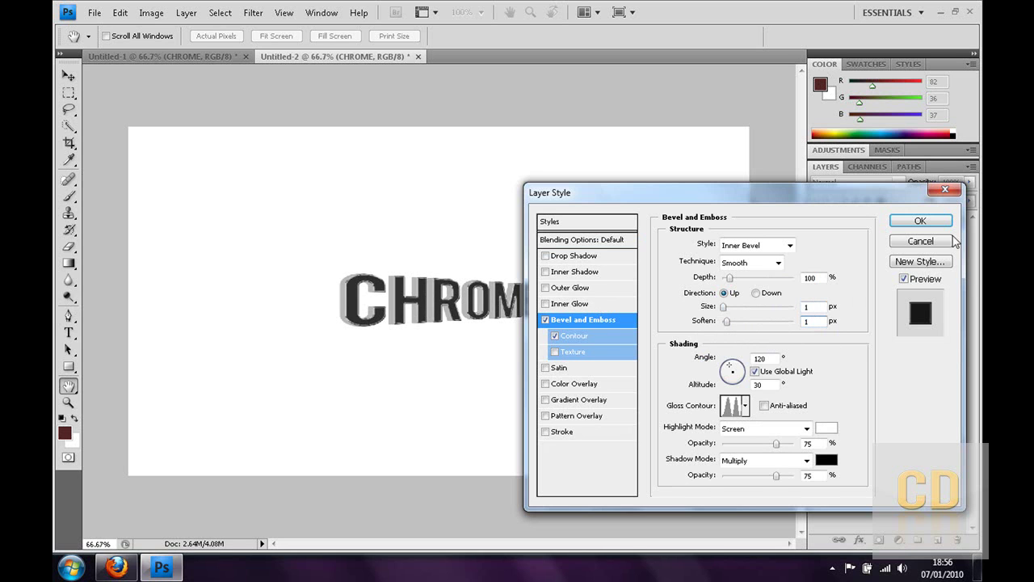
pyautogui.click(920, 221)
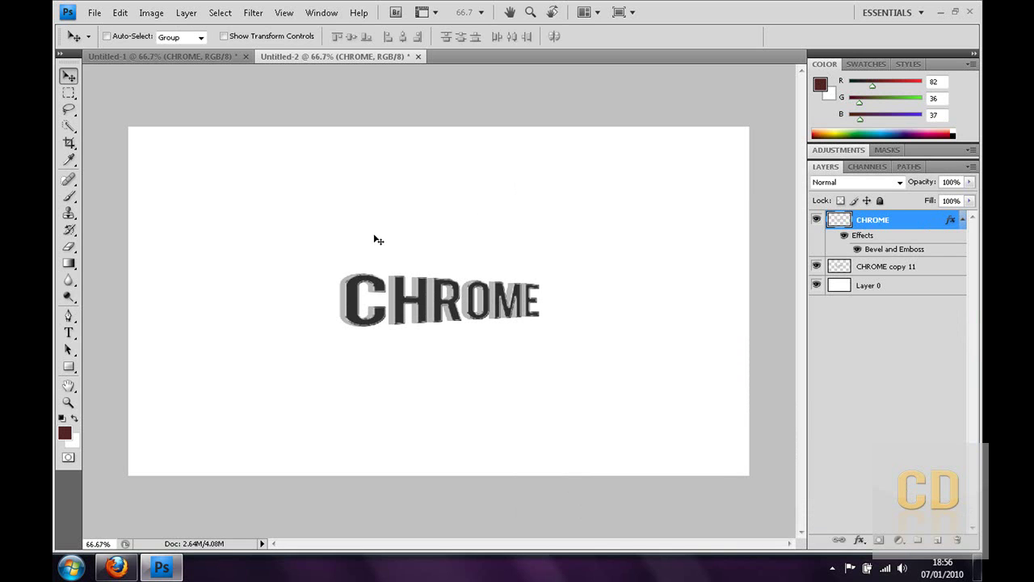
# Give CHROME copy 11 a Bevel and Emboss with Contour and the Ring - Double gloss contour.
pyautogui.click(962, 220)
pyautogui.click(925, 240)
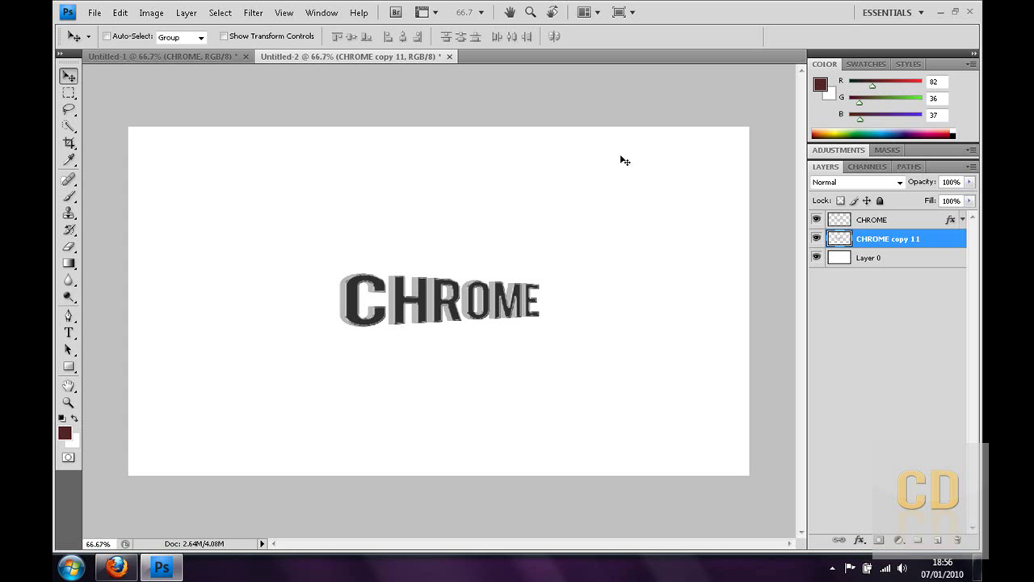
pyautogui.rightClick(864, 251)
pyautogui.click(807, 225)
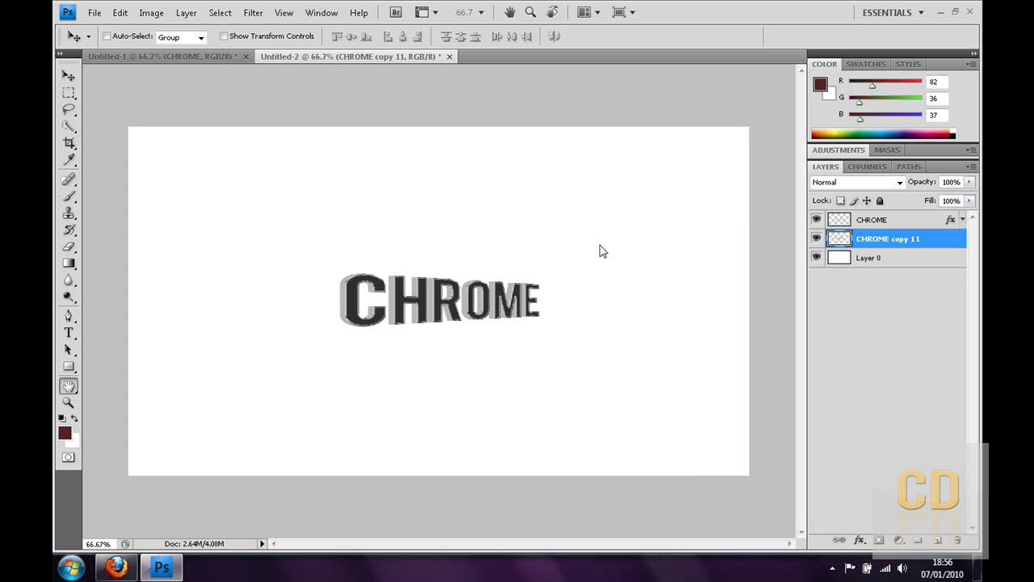
pyautogui.click(559, 322)
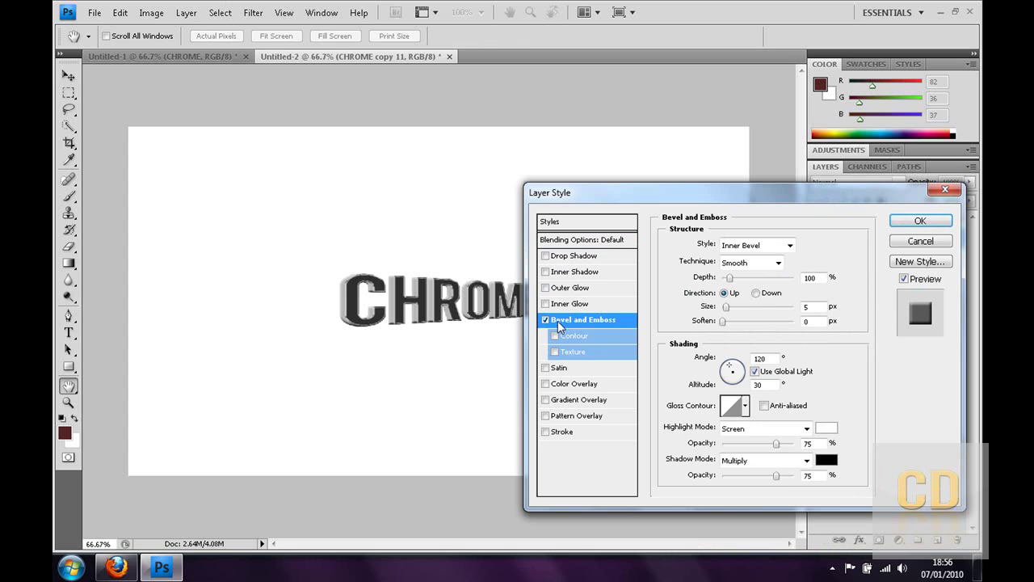
pyautogui.click(556, 336)
pyautogui.click(745, 405)
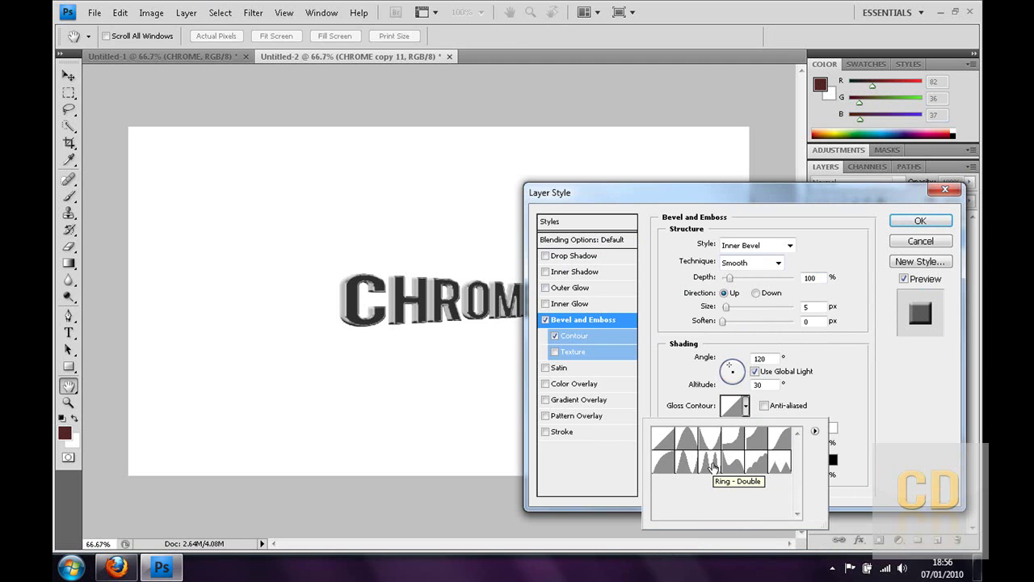
pyautogui.click(712, 467)
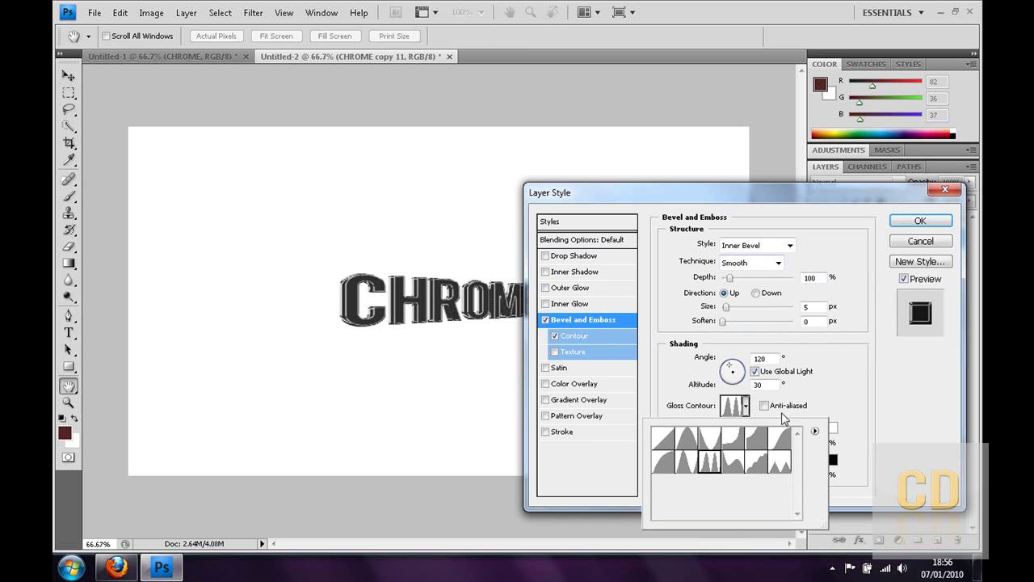
pyautogui.click(905, 396)
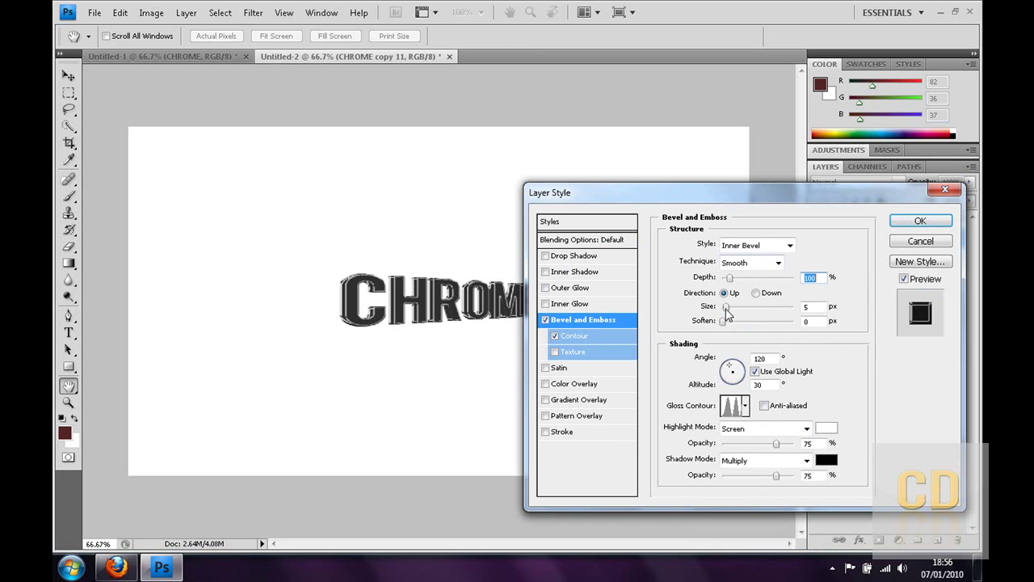
# Raise the copy's bevel to 16 px Size and 5 px Soften, and enable Gradient Overlay.
pyautogui.moveTo(726, 307); pyautogui.dragTo(734, 316)
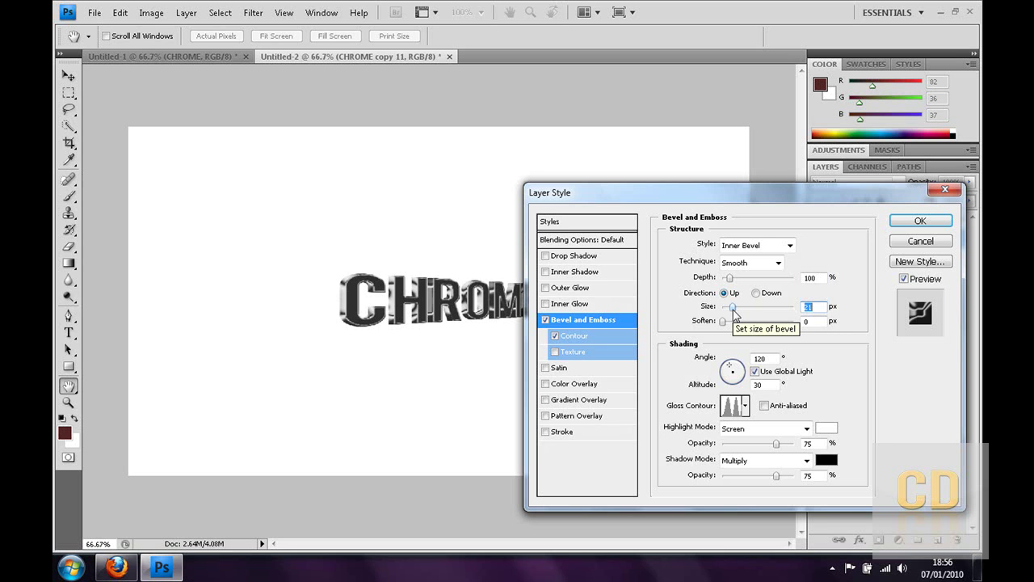
pyautogui.moveTo(723, 321)
pyautogui.mouseDown()
pyautogui.moveTo(741, 327)
pyautogui.moveTo(732, 315)
pyautogui.mouseUp()
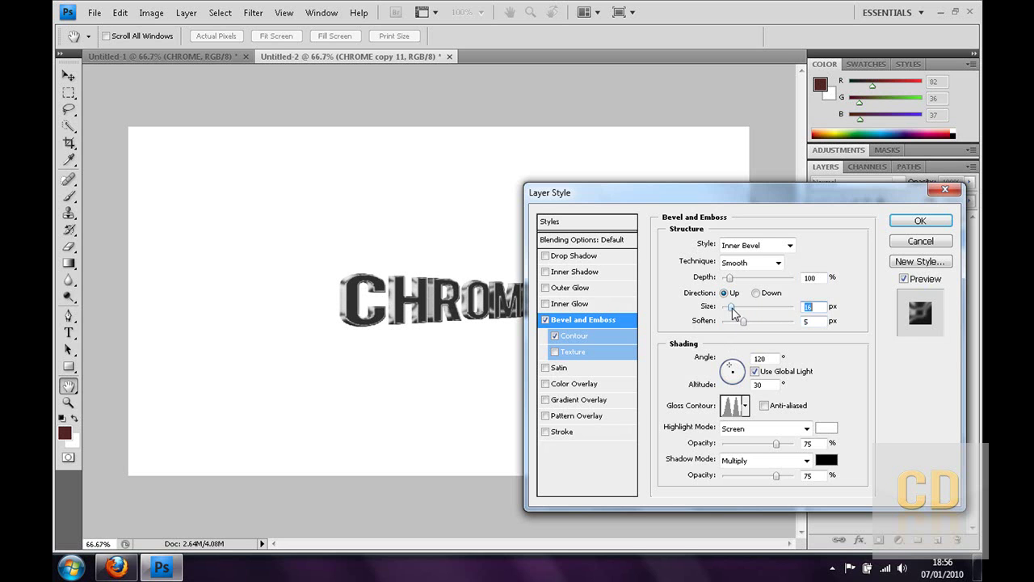
pyautogui.click(568, 401)
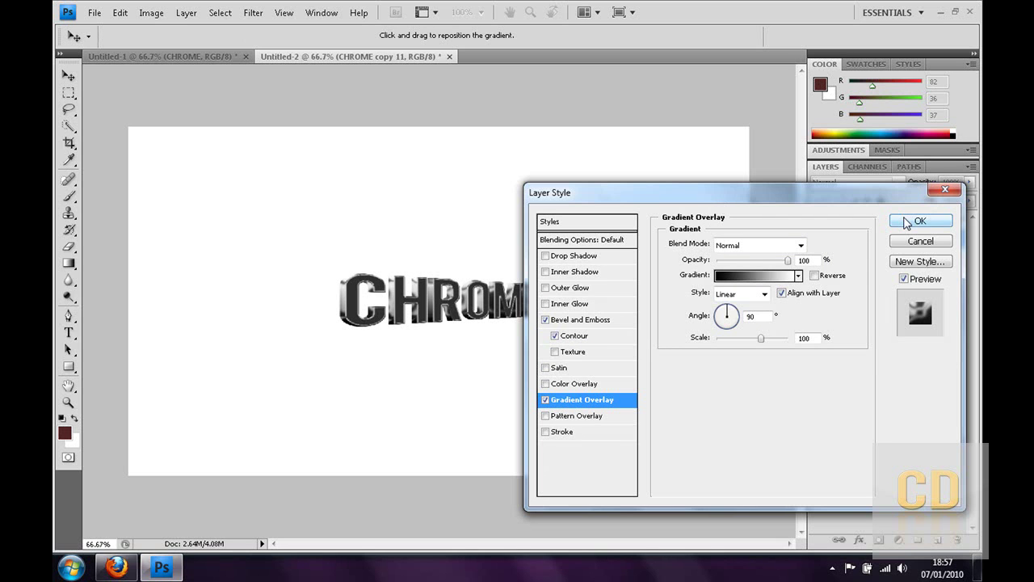
# Apply the copy's styles, then select CHROME and CHROME copy 11 and use Merge Layers.
pyautogui.click(906, 223)
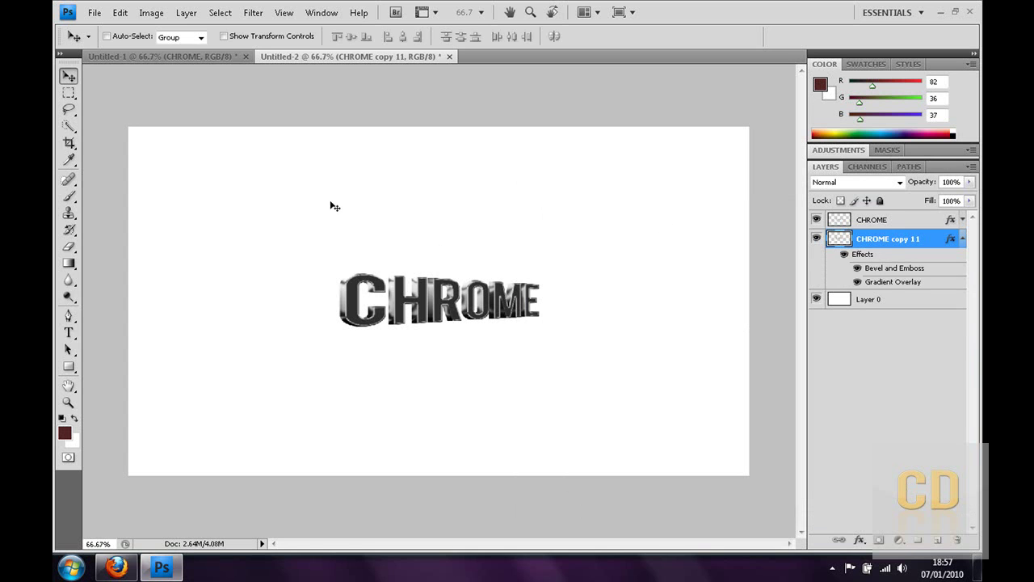
pyautogui.click(962, 239)
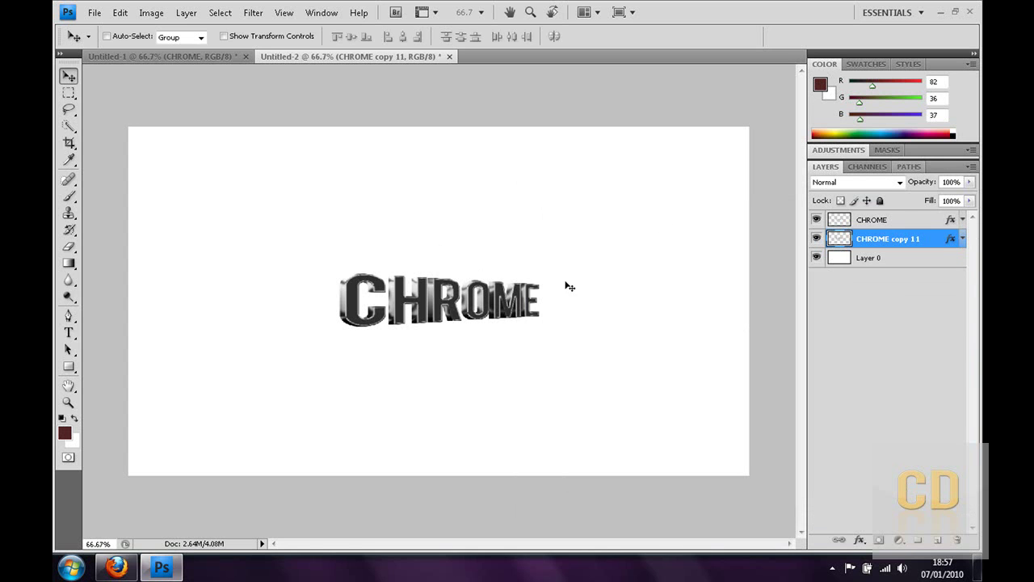
pyautogui.click(918, 224)
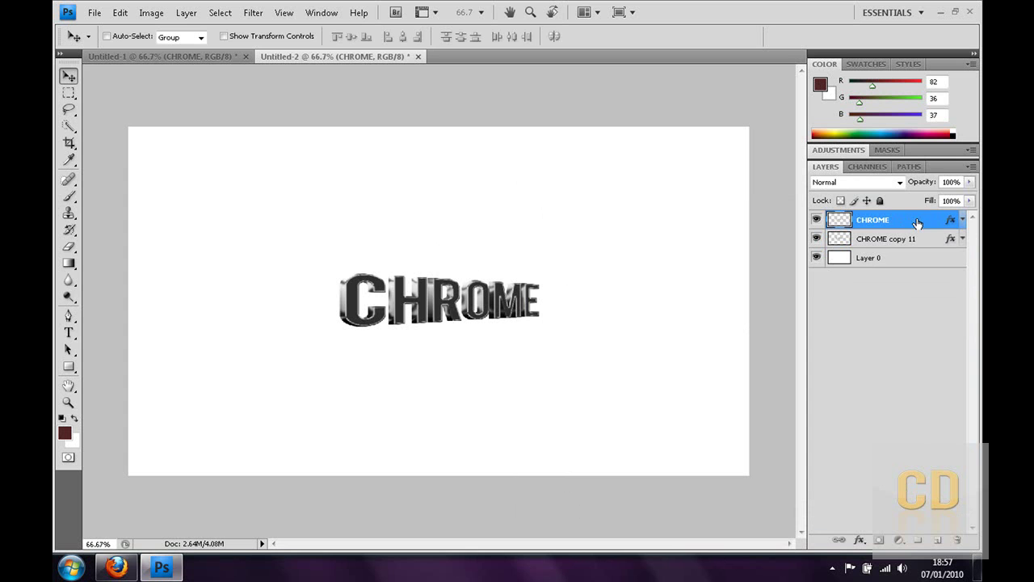
pyautogui.keyDown('shift'); pyautogui.click(915, 239); pyautogui.keyUp('shift')
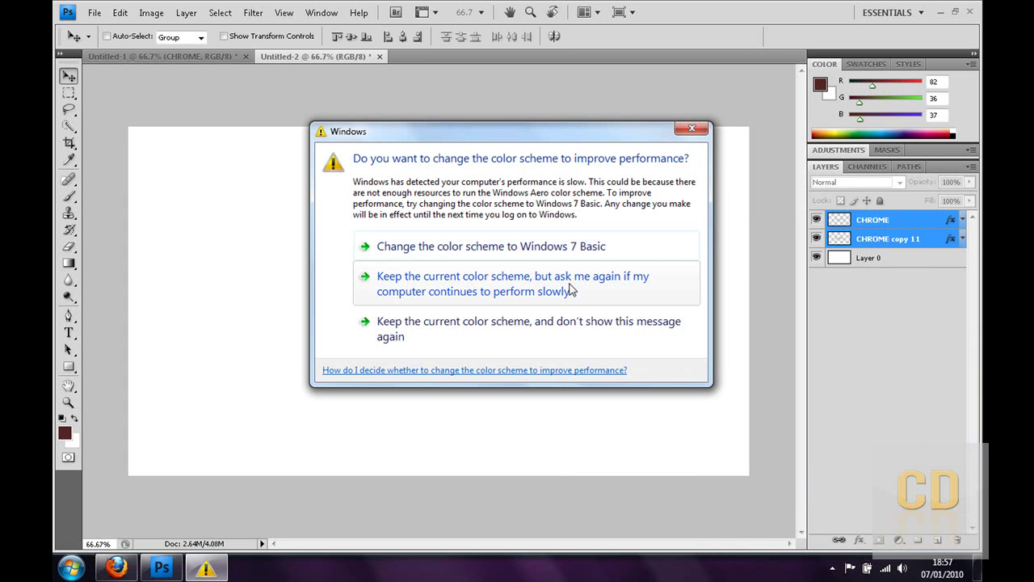
pyautogui.click(571, 285)
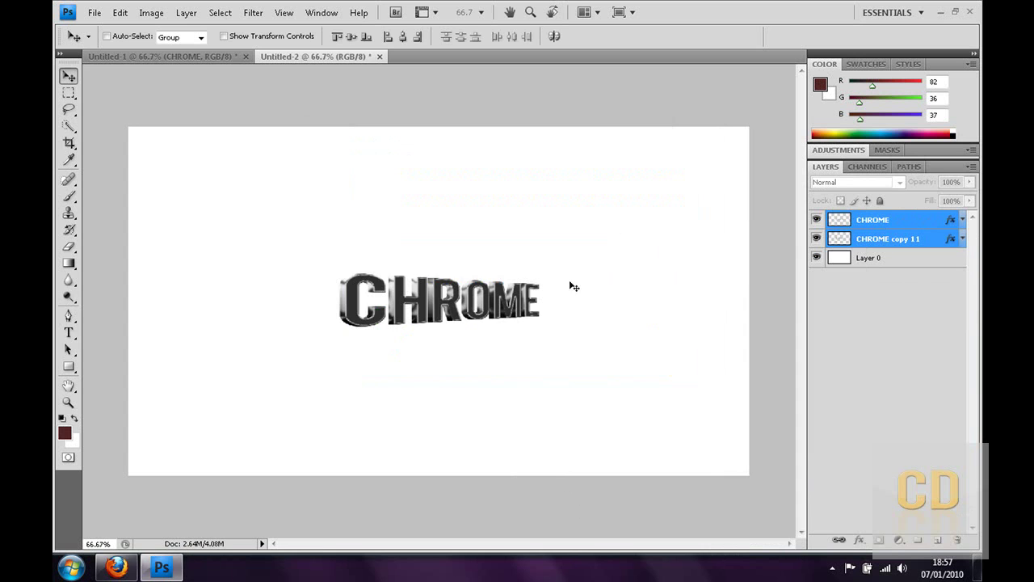
pyautogui.rightClick(898, 229)
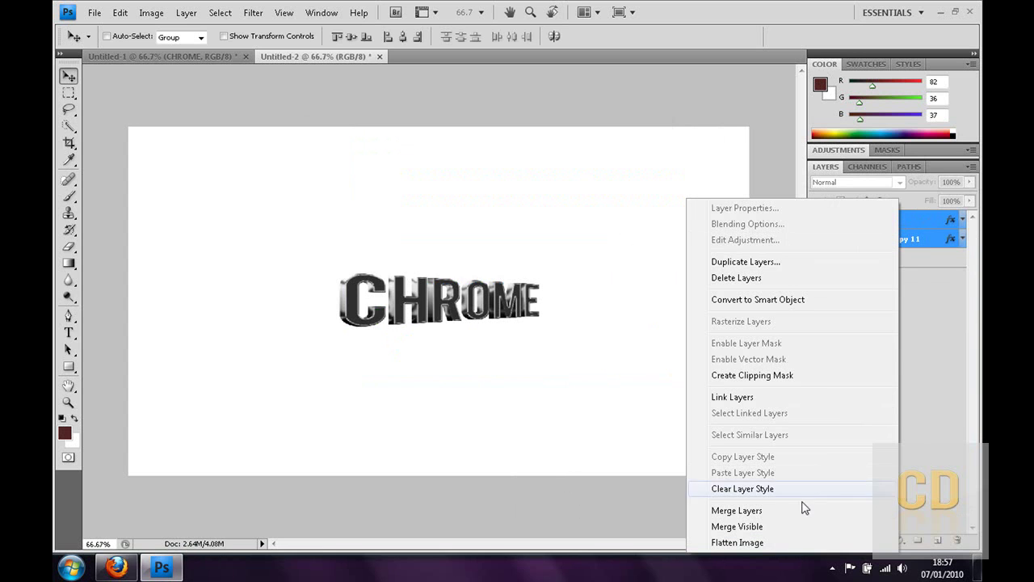
pyautogui.click(736, 510)
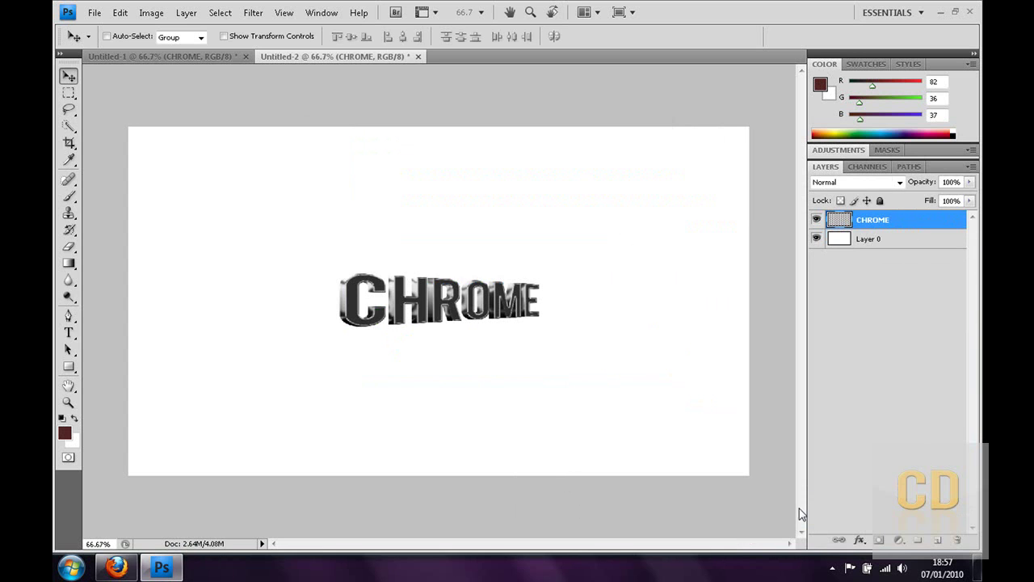
# Drag the merged CHROME lettering slightly left on the Untitled-2 canvas.
pyautogui.moveTo(404, 290); pyautogui.dragTo(416, 319)
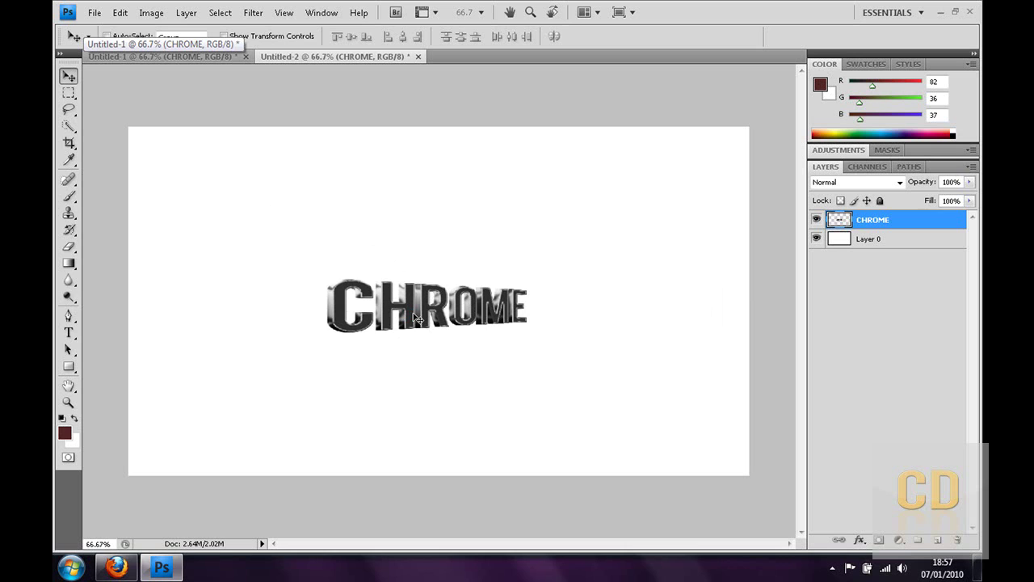